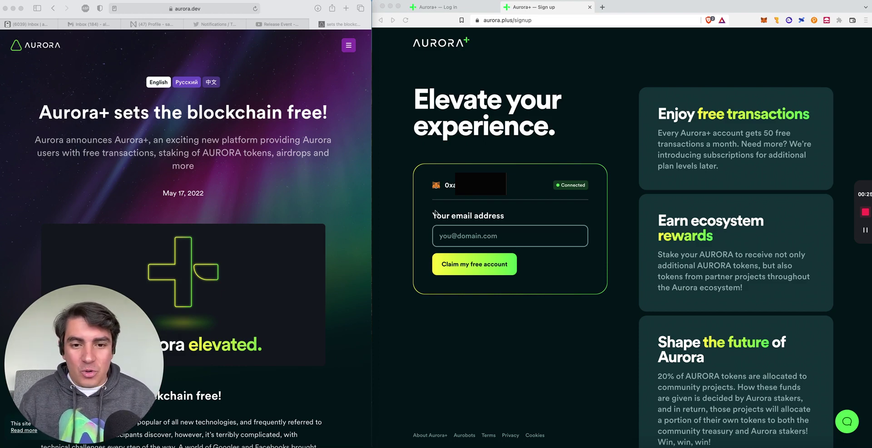
pyautogui.click(288, 10)
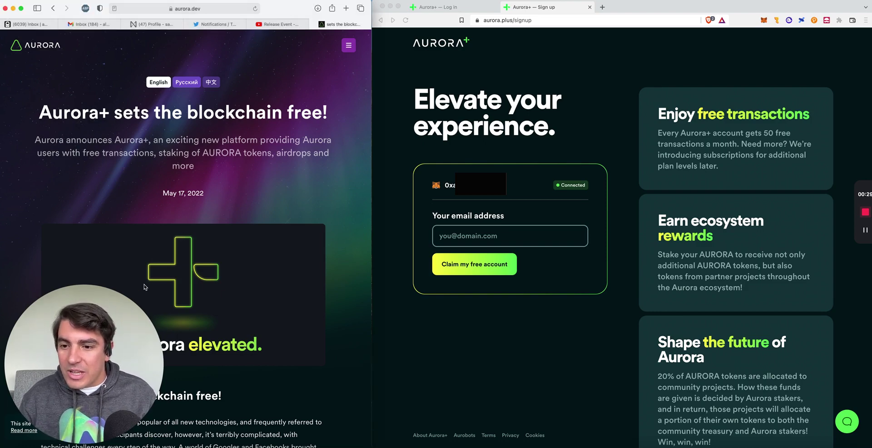
pyautogui.moveTo(141, 330); pyautogui.dragTo(149, 209)
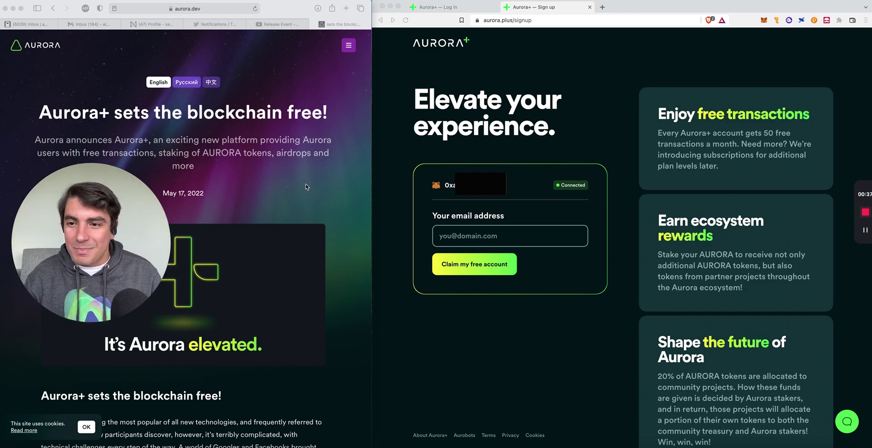
pyautogui.moveTo(149, 212)
pyautogui.mouseDown()
pyautogui.moveTo(141, 203)
pyautogui.moveTo(135, 210)
pyautogui.mouseUp()
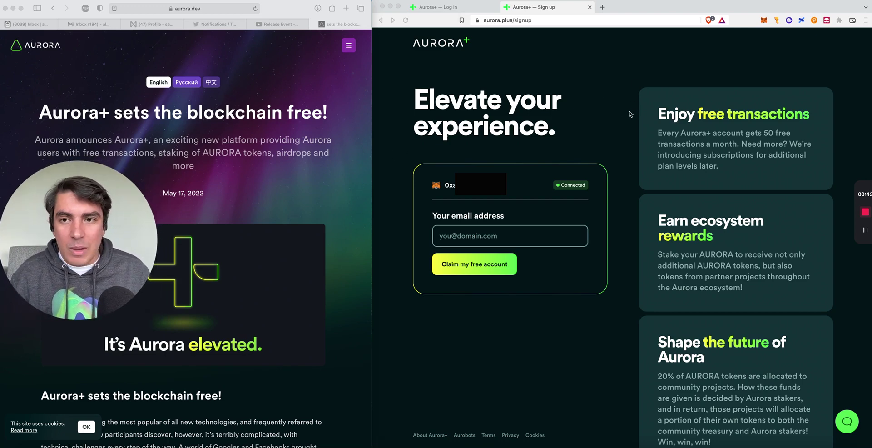
pyautogui.click(281, 10)
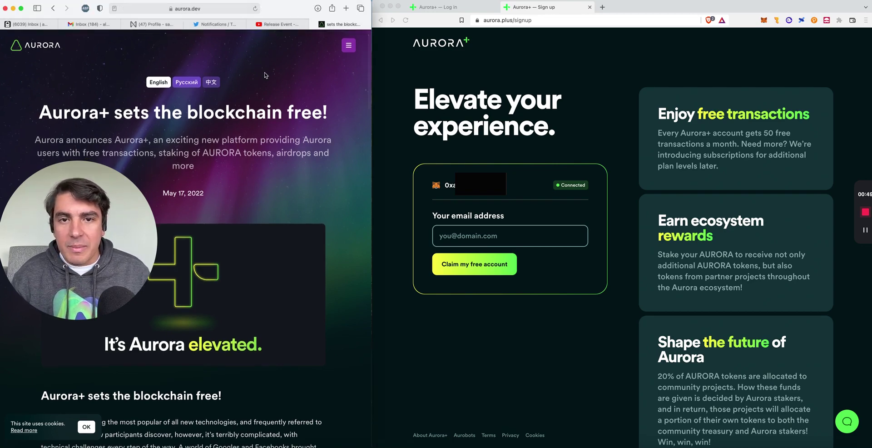
# - Review the Aurora+ landing page, including the Aurora × Lomakin collection, free transactions, ecosystem rewards and AURORA airdrop notice
pyautogui.click(578, 101)
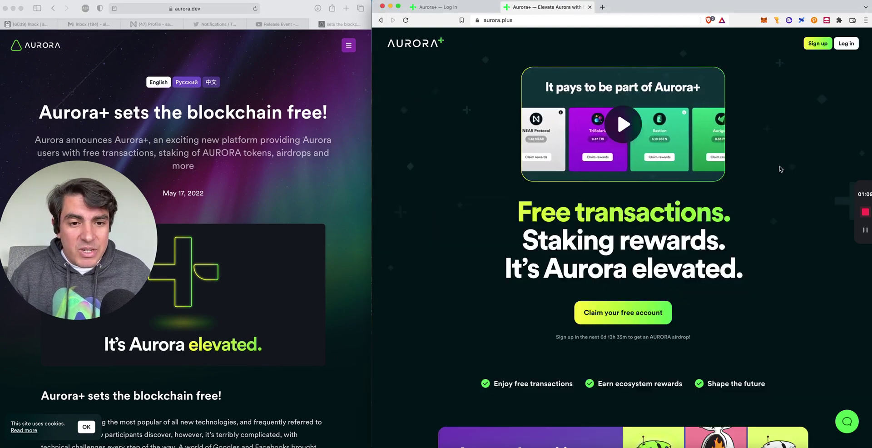
pyautogui.scroll(-5, 770, 248)
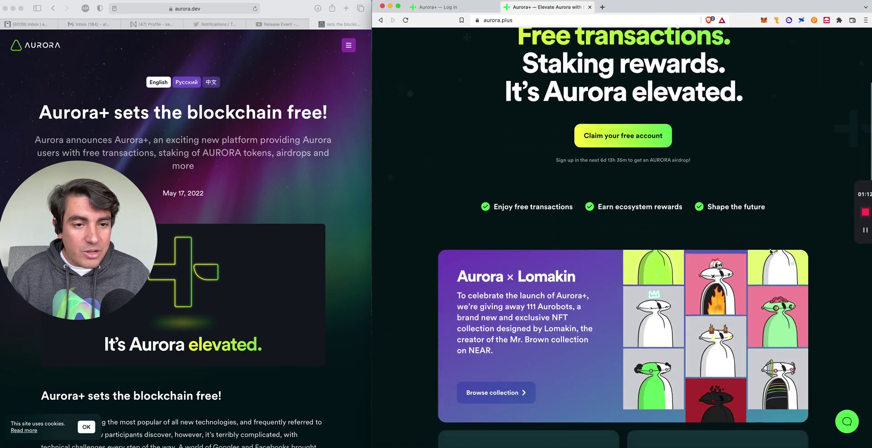
pyautogui.scroll(5, 771, 248)
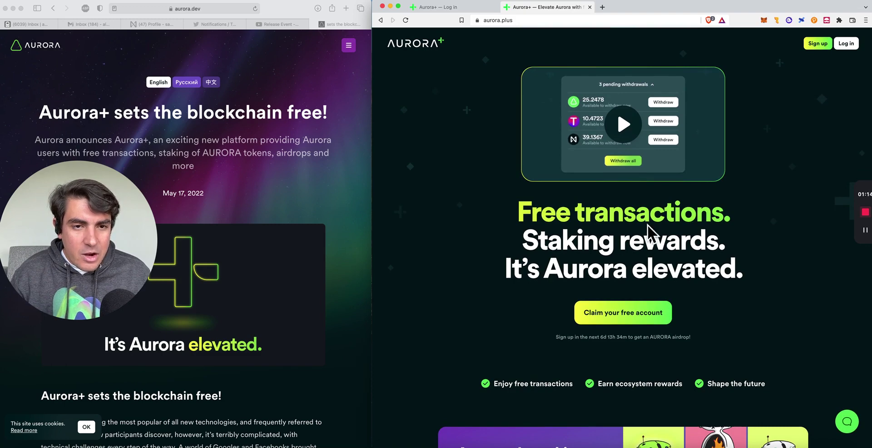
pyautogui.scroll(-5, 785, 239)
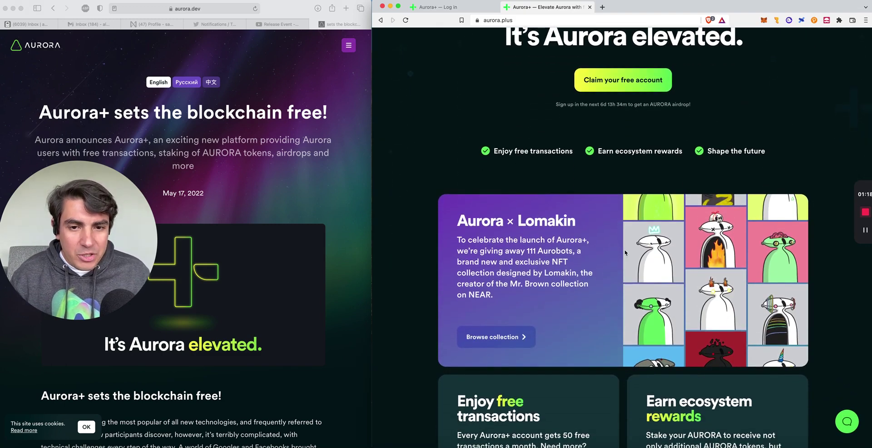
pyautogui.scroll(-3, 607, 266)
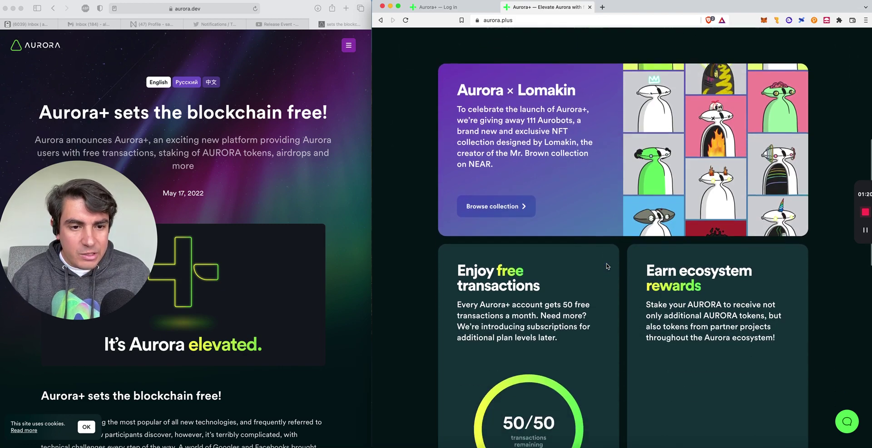
pyautogui.scroll(-4, 607, 263)
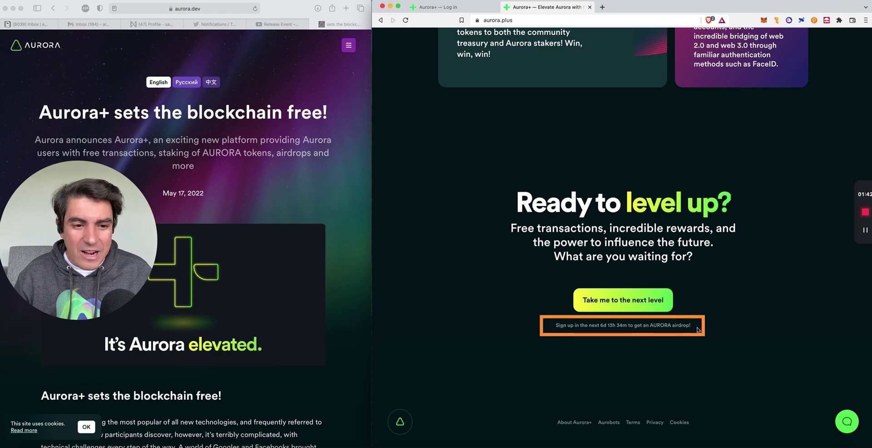
pyautogui.scroll(20, 707, 334)
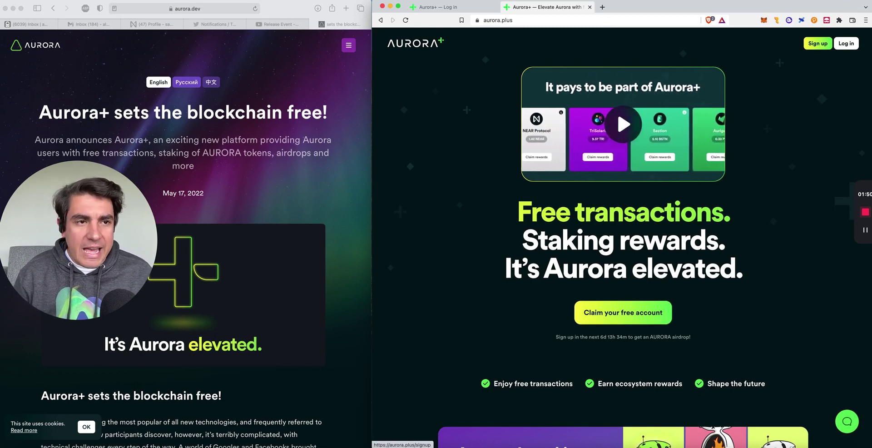
# - Leave the sign-up page, log in to Aurora+ with MetaMask and sign the signature request
pyautogui.click(645, 311)
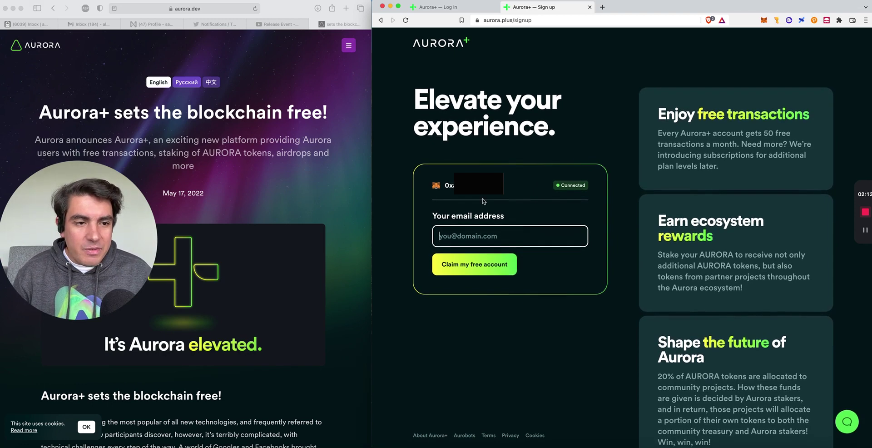
pyautogui.click(381, 21)
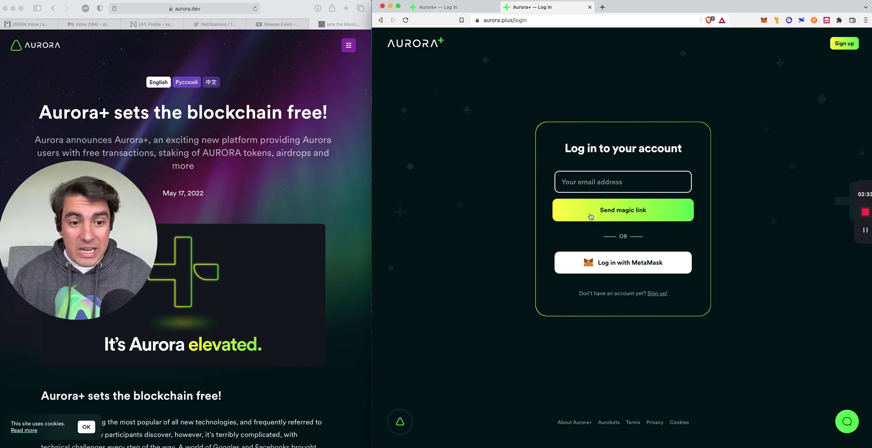
pyautogui.click(636, 257)
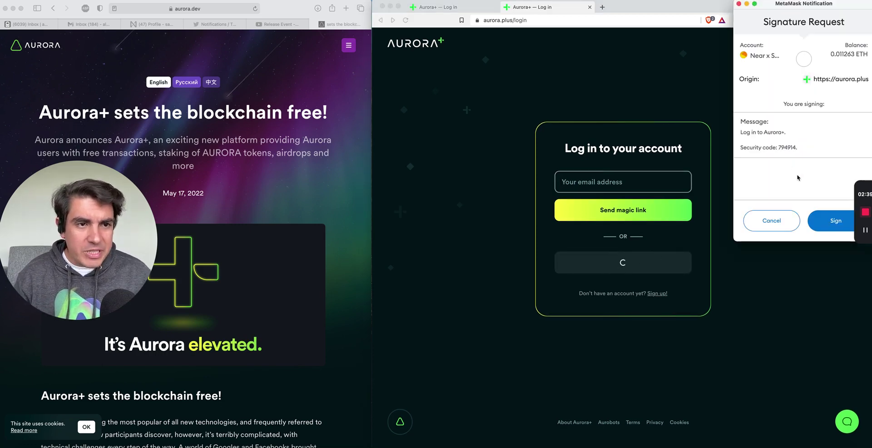
pyautogui.click(832, 221)
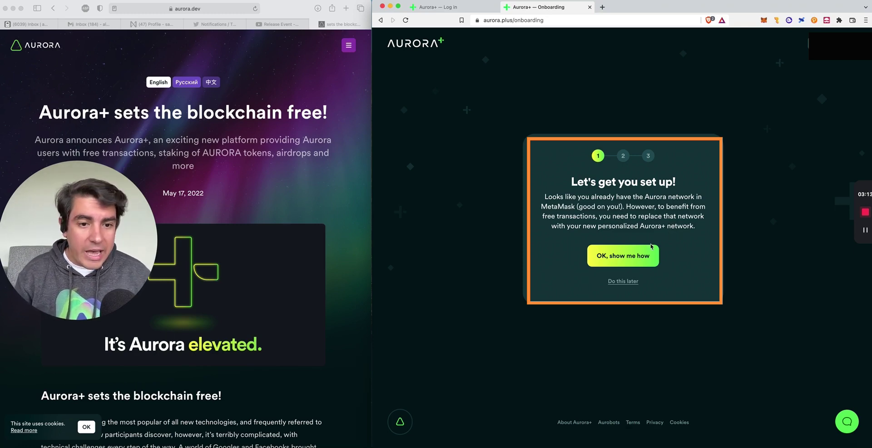
# - Start the Aurora+ network setup, switch MetaMask to Ethereum Mainnet and continue to the removal stage
pyautogui.click(634, 259)
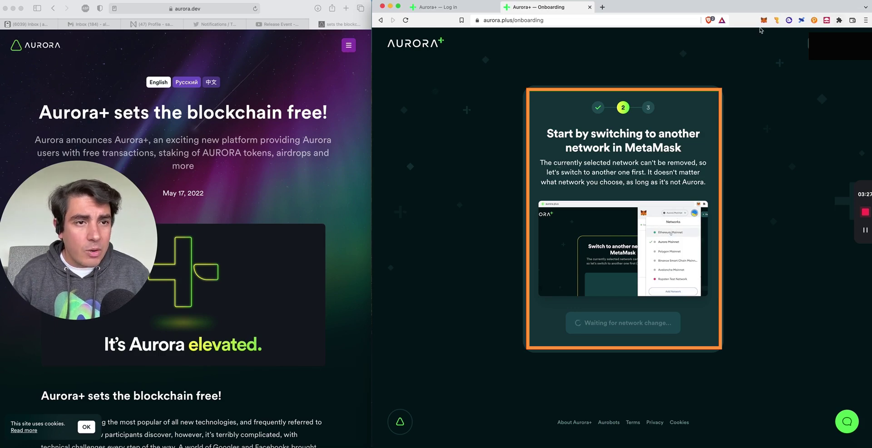
pyautogui.click(763, 21)
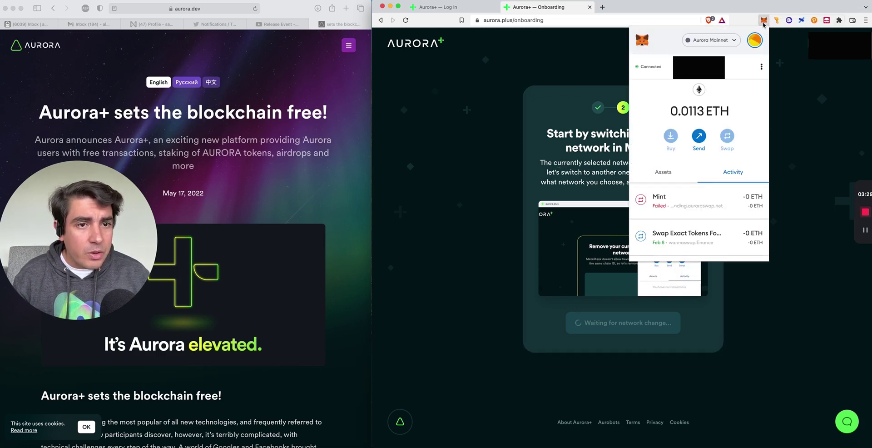
pyautogui.click(716, 39)
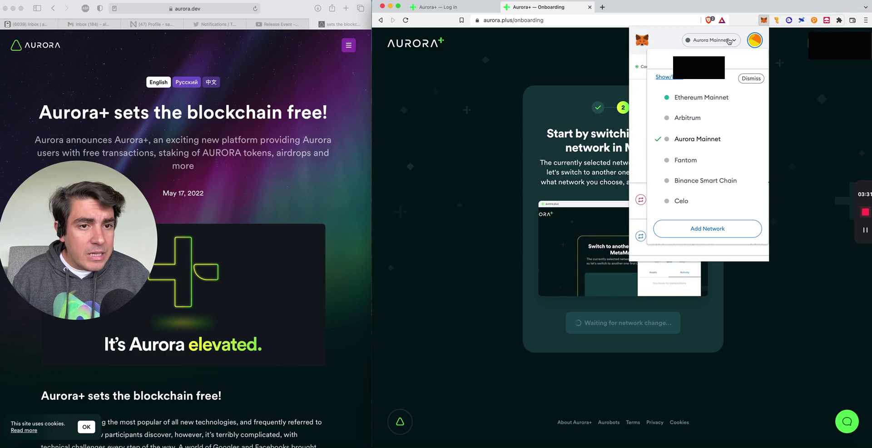
pyautogui.click(705, 100)
pyautogui.click(734, 248)
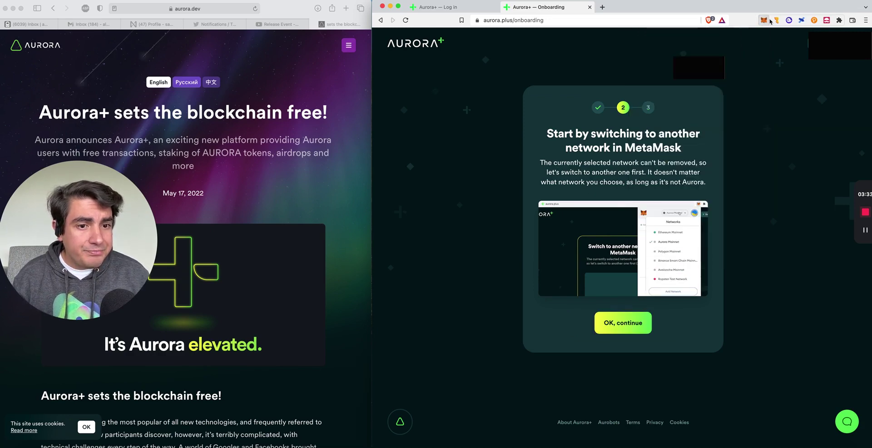
pyautogui.click(638, 323)
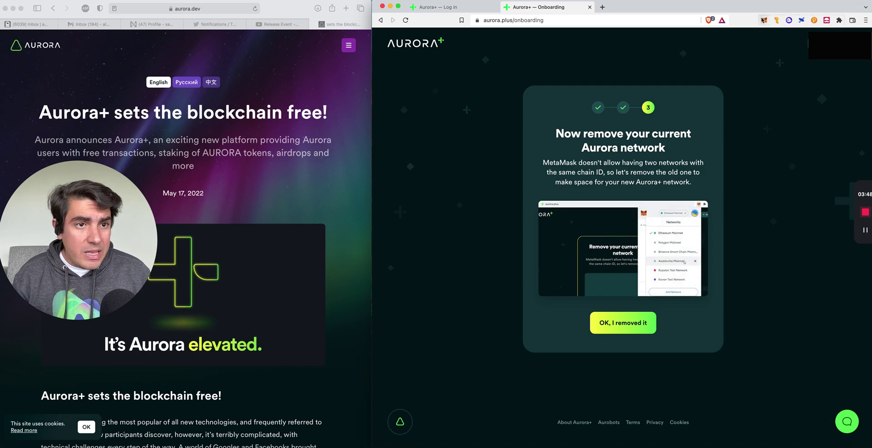
# - Remove the Aurora Mainnet network from MetaMask and confirm its removal in the Aurora+ onboarding
pyautogui.click(764, 20)
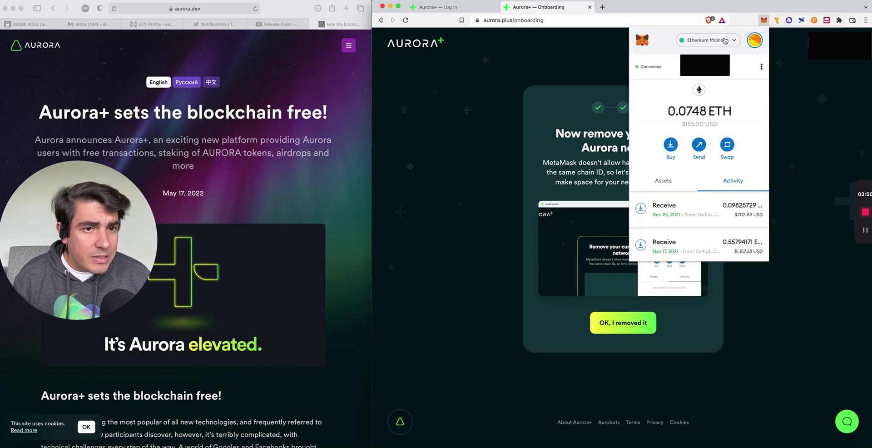
pyautogui.click(726, 41)
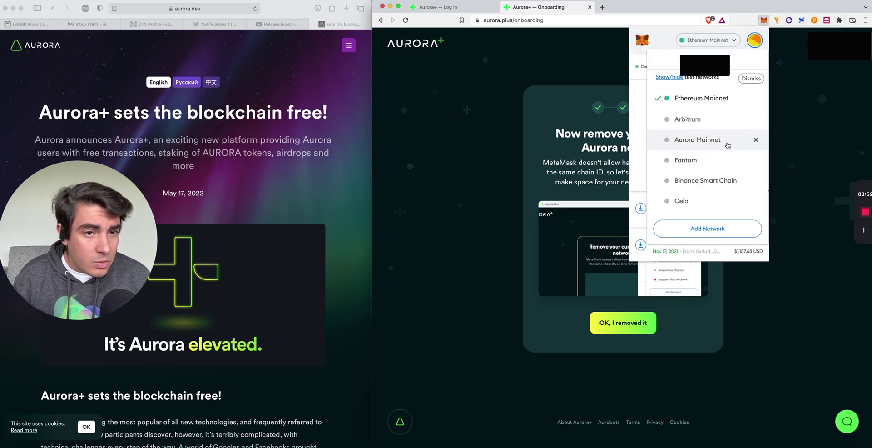
pyautogui.click(757, 140)
pyautogui.click(730, 142)
pyautogui.click(719, 165)
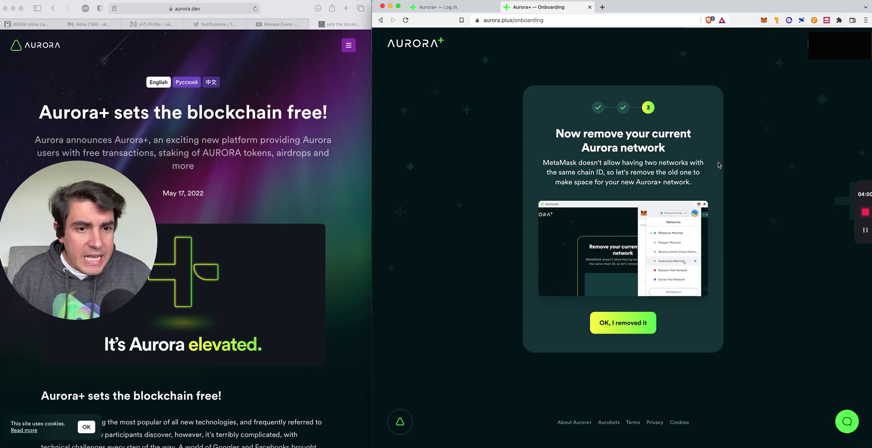
pyautogui.click(627, 331)
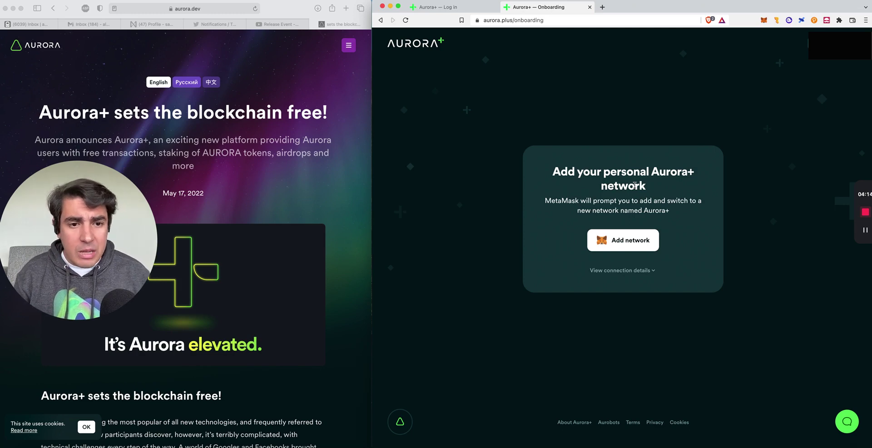
# - Add the personal Aurora+ network to MetaMask, approving both the addition and the switch to it
pyautogui.click(638, 237)
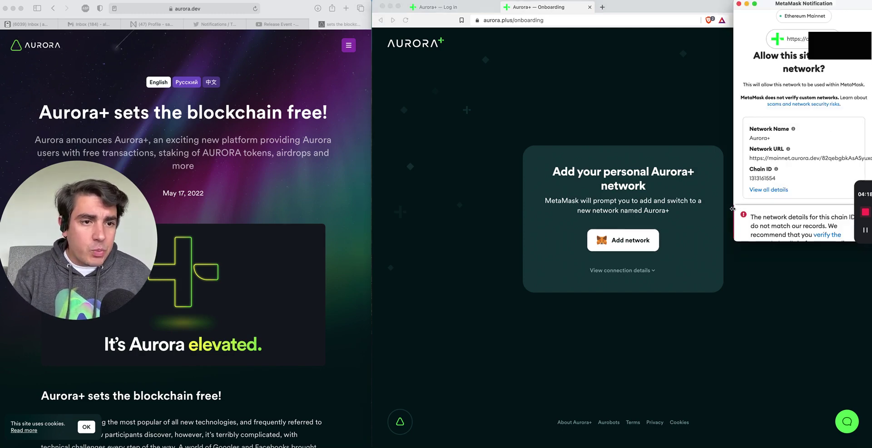
pyautogui.scroll(-2, 750, 182)
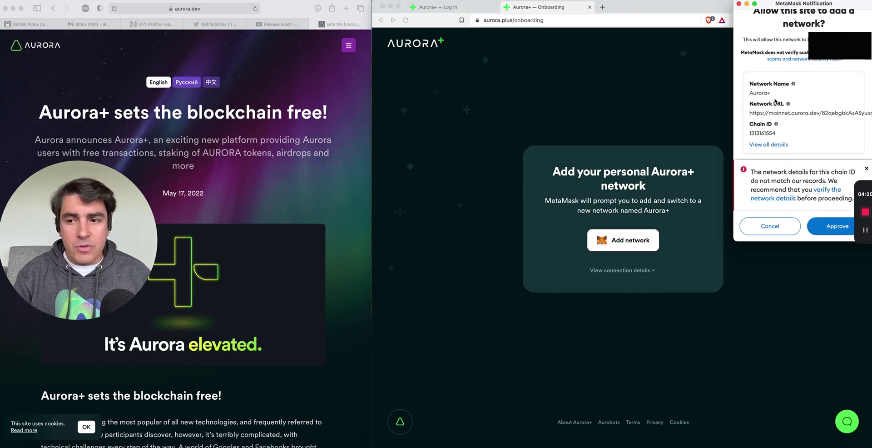
pyautogui.click(838, 226)
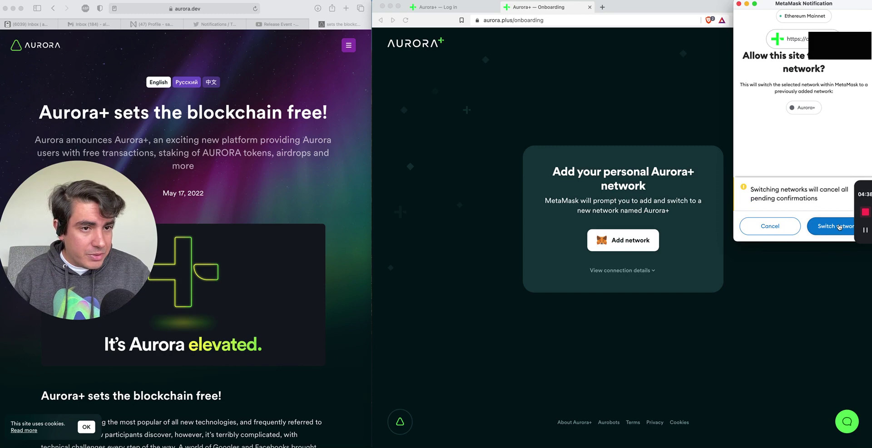
pyautogui.click(839, 226)
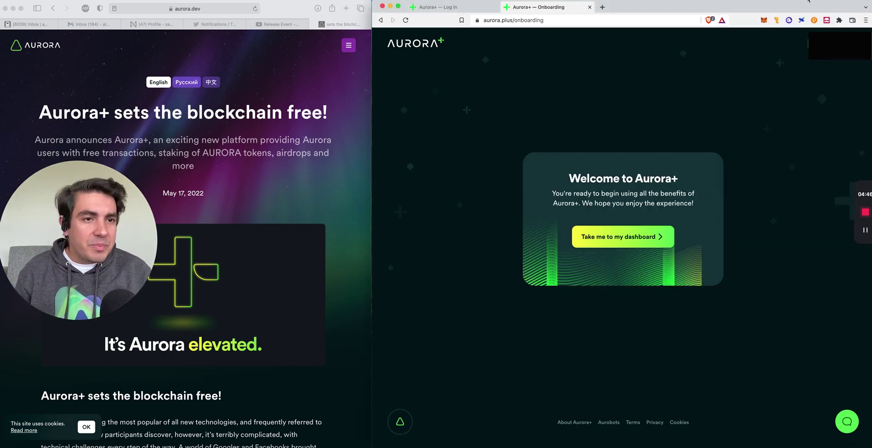
# - Check the MetaMask wallet and open the Aurora+ dashboard from the welcome message
pyautogui.click(764, 20)
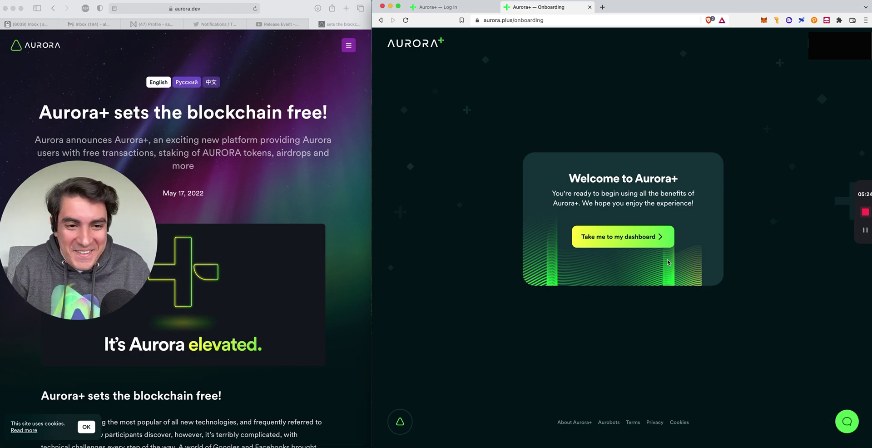
pyautogui.click(654, 237)
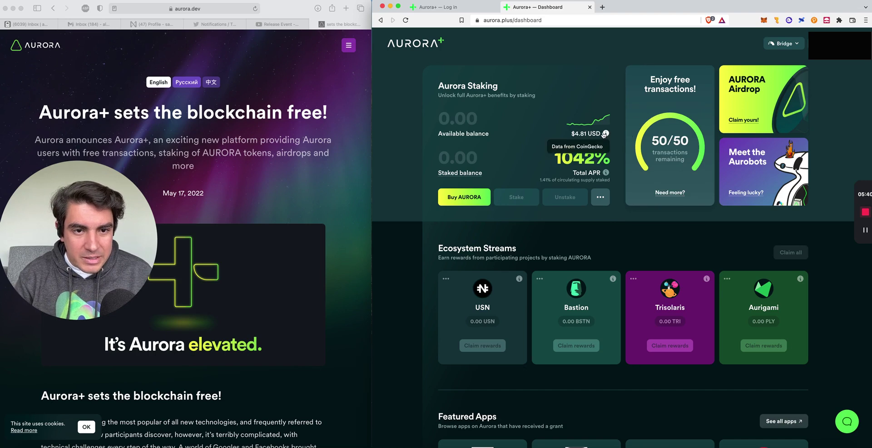
# - Open CoinGecko in a new browser tab
pyautogui.click(603, 8)
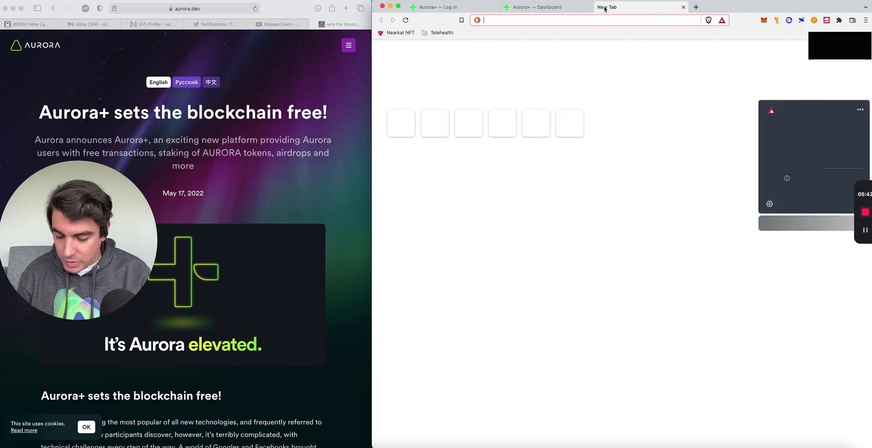
pyautogui.write('coingec')
pyautogui.write('ko')
pyautogui.press('Return')
# - Search CoinGecko for "auro", open the Aurora (AURORA) coin page and examine its price chart and statistics
pyautogui.write('auro')
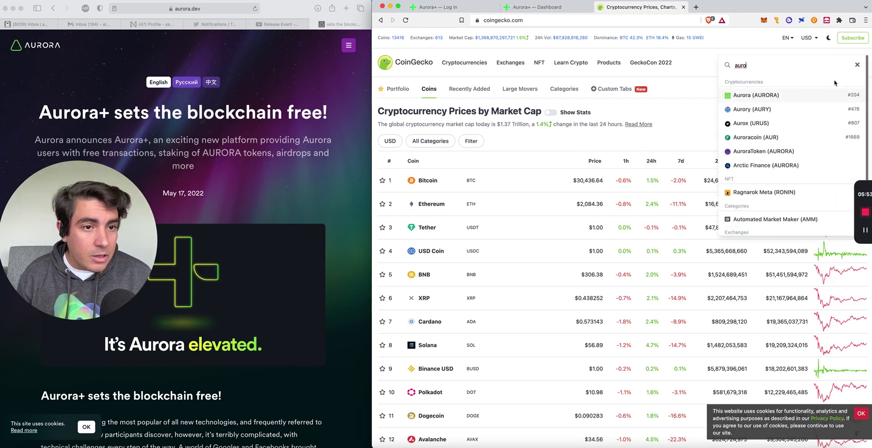
pyautogui.press('Return')
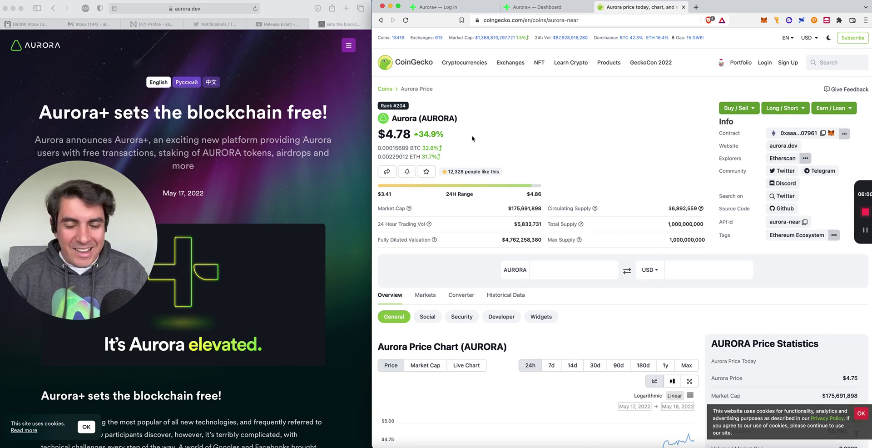
pyautogui.scroll(-5, 543, 162)
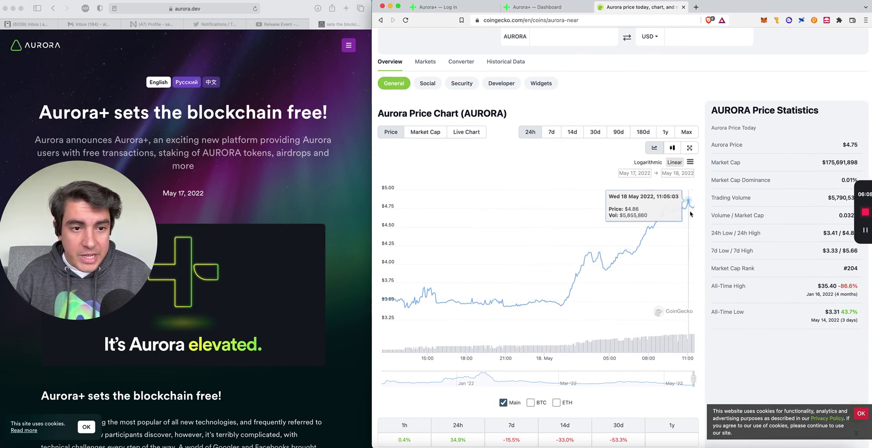
pyautogui.scroll(5, 700, 250)
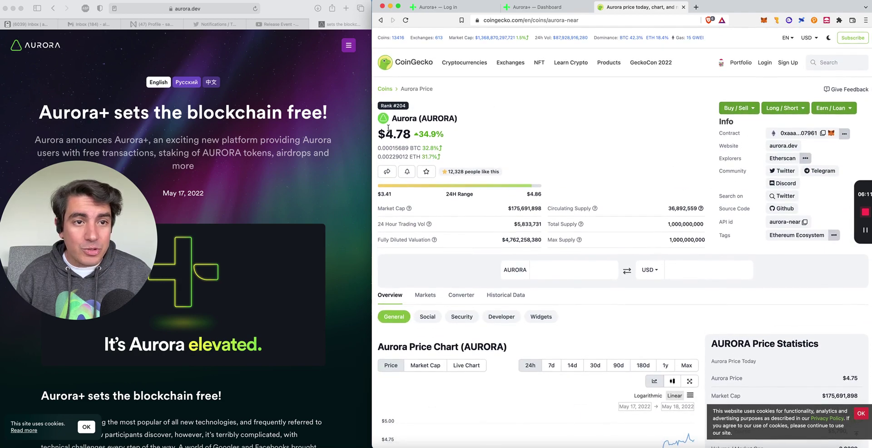
# - Return to the Aurora+ dashboard, open the AURORA purchase dialog and enter 0.01 ETH as the amount to swap
pyautogui.click(550, 6)
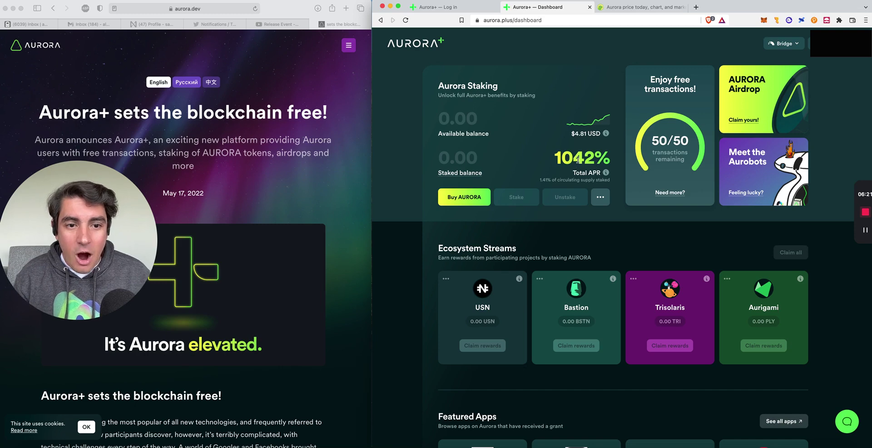
pyautogui.moveTo(607, 175)
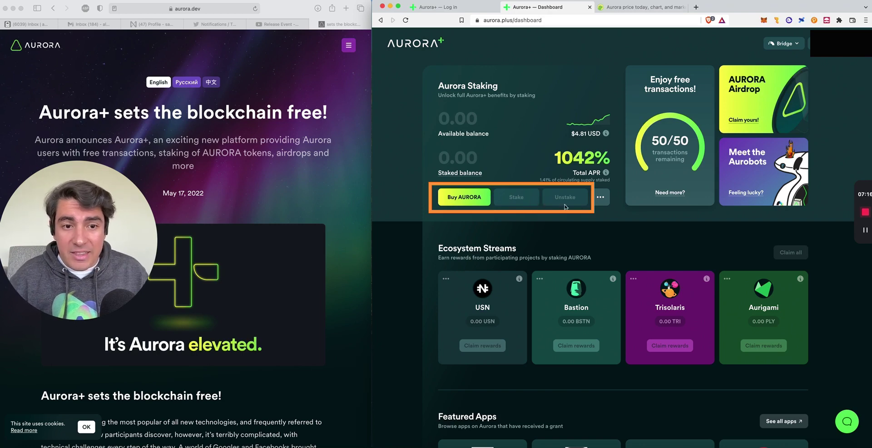
pyautogui.click(472, 202)
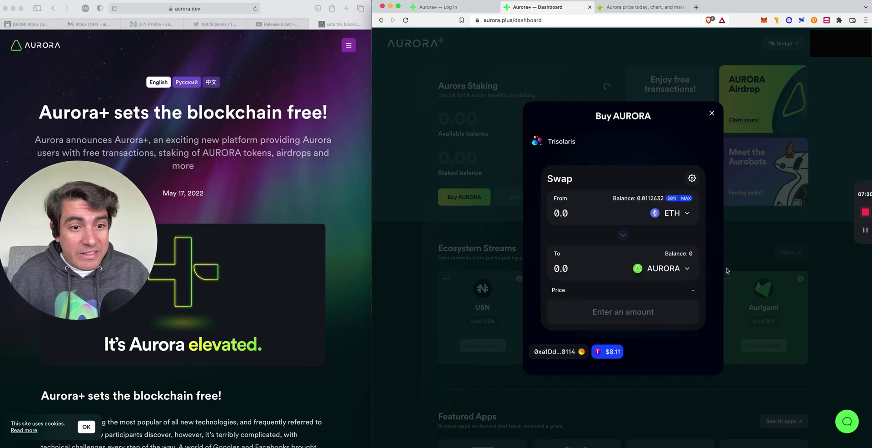
pyautogui.click(606, 215)
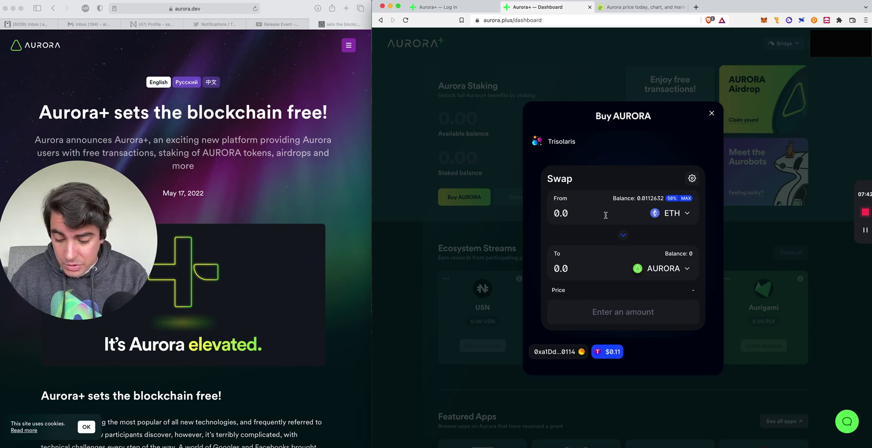
pyautogui.write('0.01')
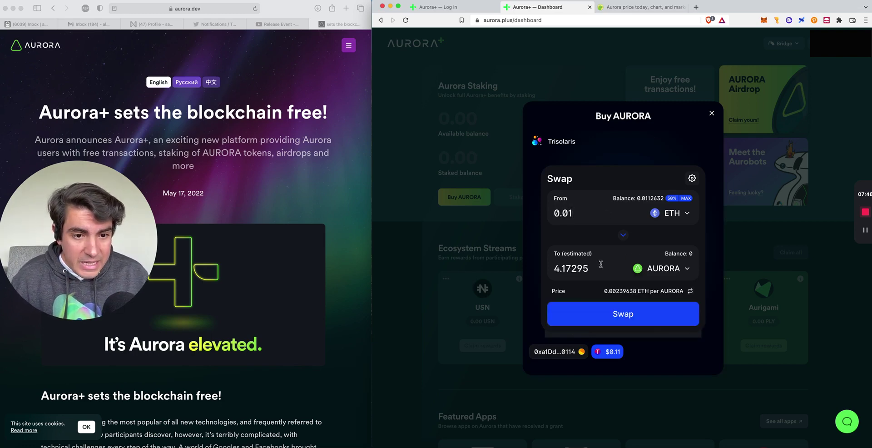
# - Try to confirm the swap of 0.01 ETH for AURORA, and close the purchase dialog
pyautogui.click(622, 314)
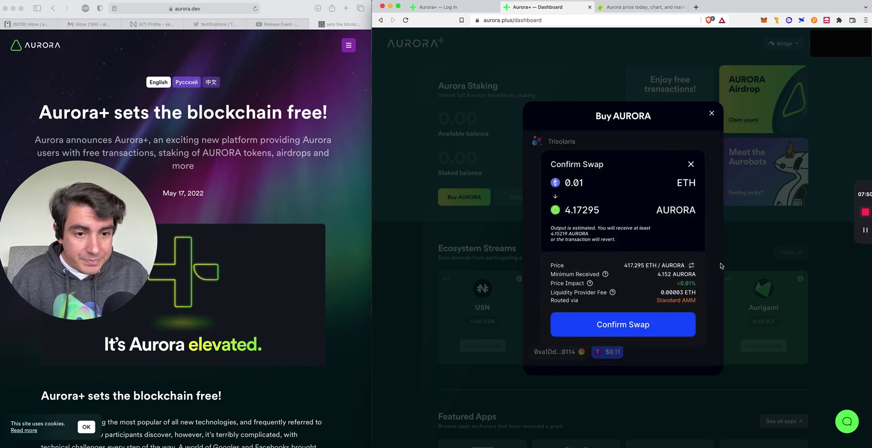
pyautogui.click(680, 226)
pyautogui.click(622, 328)
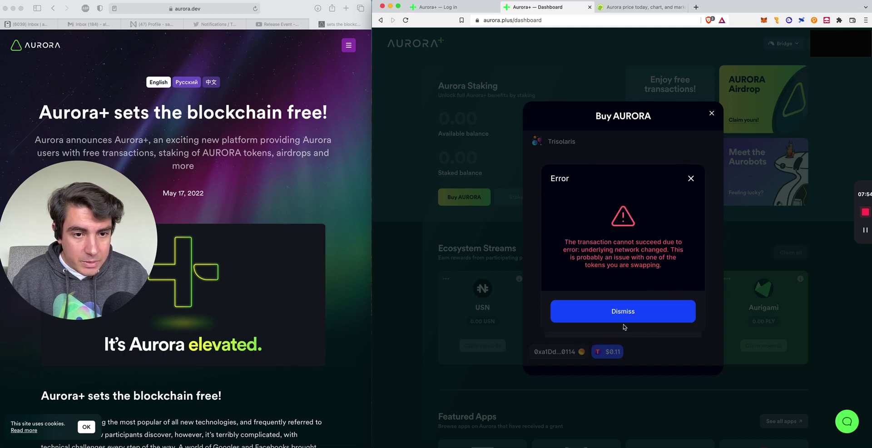
pyautogui.click(623, 318)
pyautogui.click(626, 317)
pyautogui.click(692, 178)
pyautogui.click(712, 113)
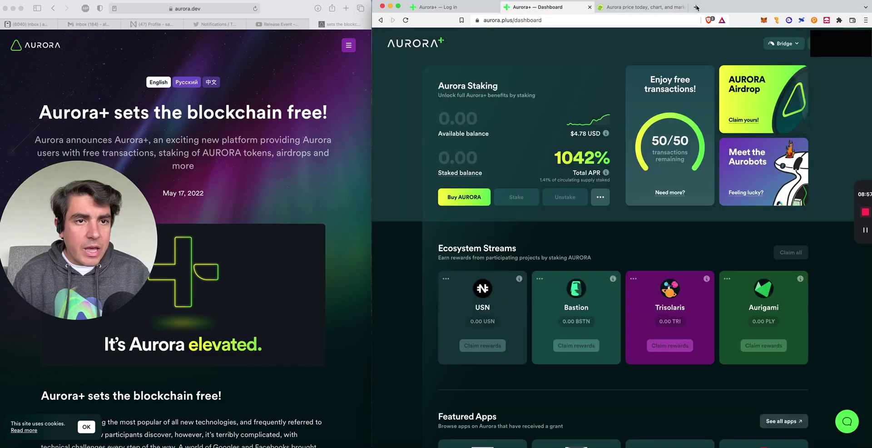
# - Open the Trisolaris swap page in a new browser tab and open the selection list for the token to receive
pyautogui.click(696, 7)
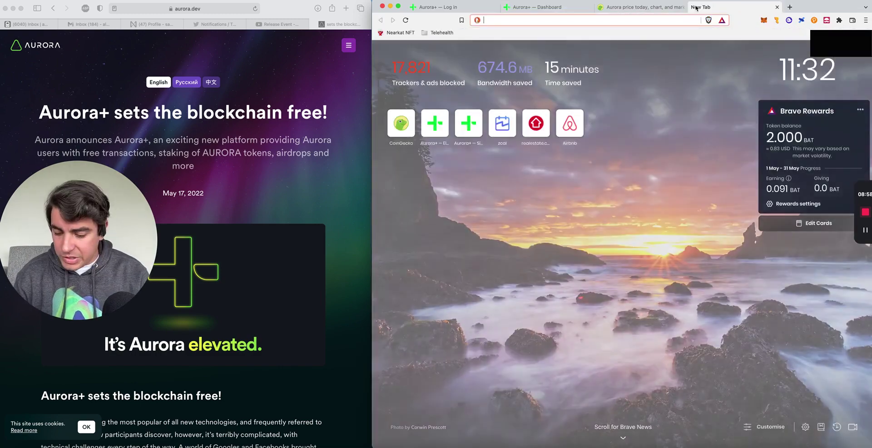
pyautogui.write('trisolaris.io/?s=09#/swap')
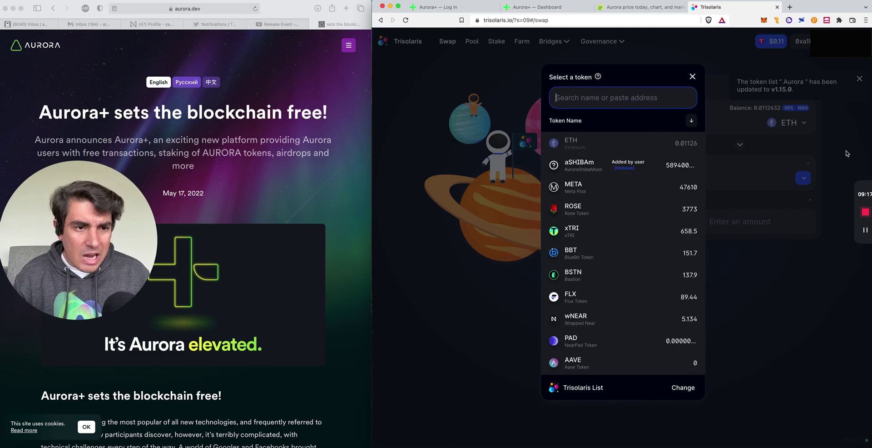
pyautogui.click(854, 150)
pyautogui.click(802, 180)
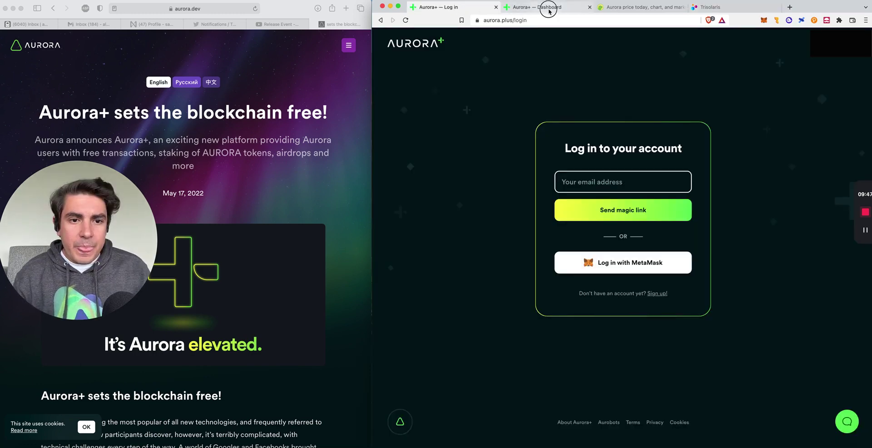
# - Return to the Aurora+ dashboard and reload it to refresh the available AURORA balance
pyautogui.click(549, 9)
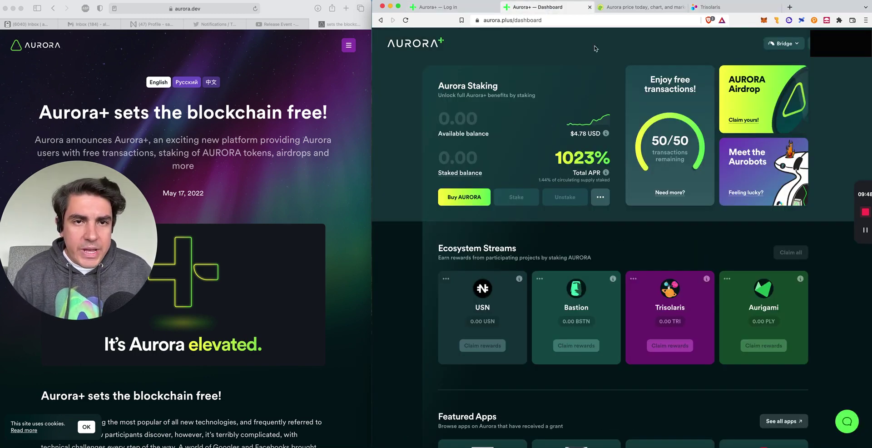
pyautogui.click(598, 17)
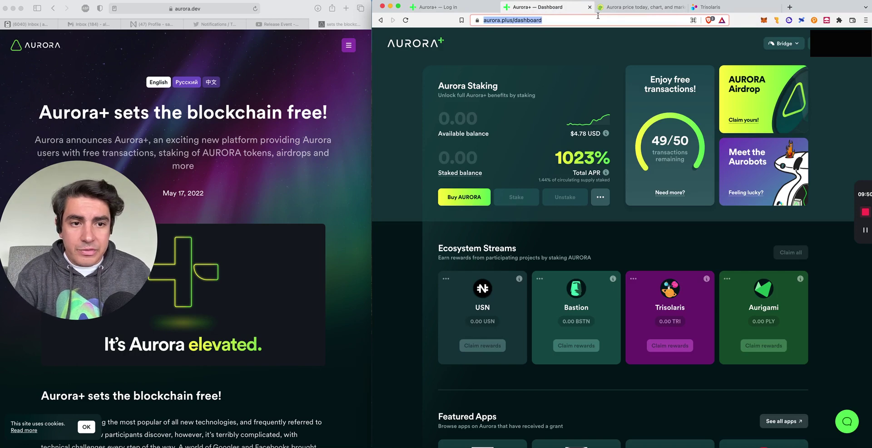
pyautogui.press('Return')
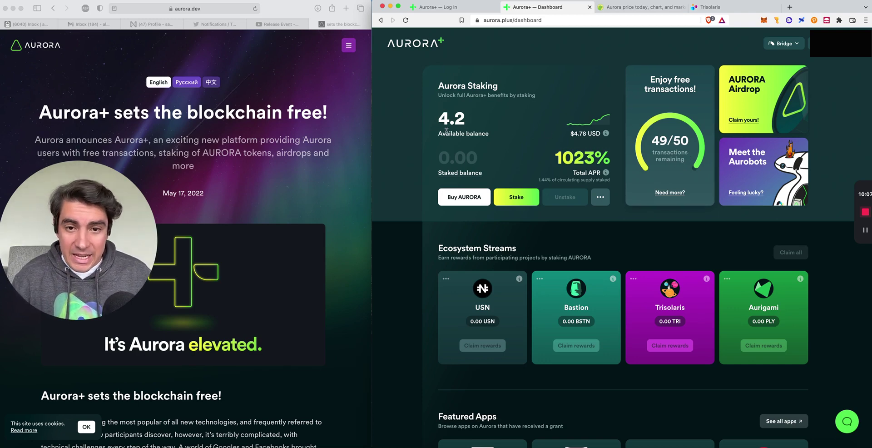
# - Grant Aurora+ permission to use the AURORA tokens for staking, and stake the full available balance of 4.18515797 AURORA
pyautogui.click(520, 201)
pyautogui.click(497, 190)
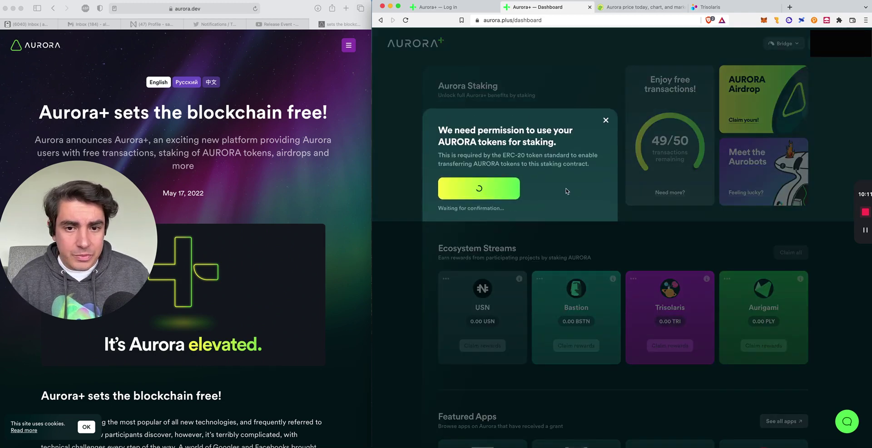
pyautogui.click(818, 205)
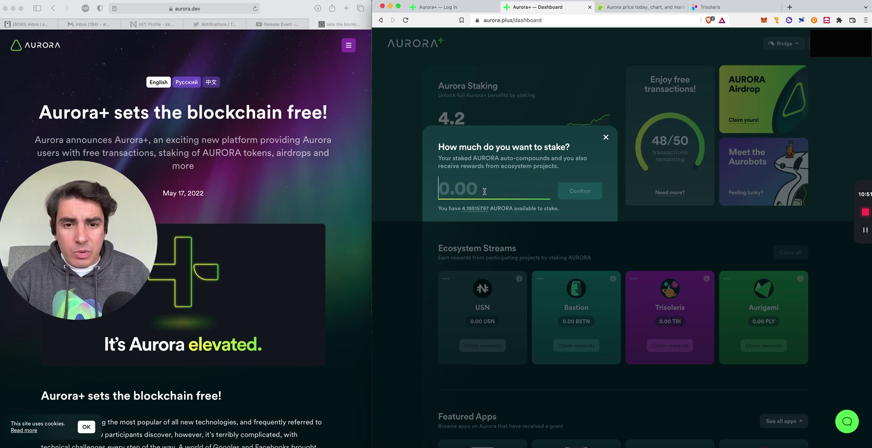
pyautogui.click(475, 208)
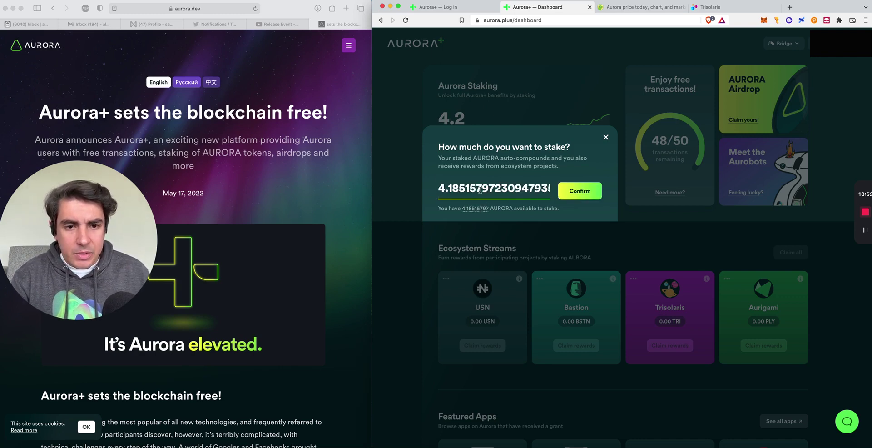
pyautogui.click(580, 191)
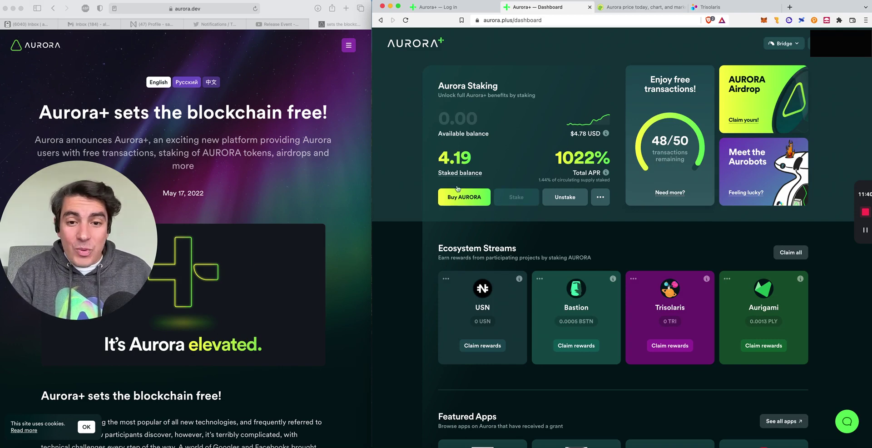
# - Examine the staked balance, the Total APR breakdown by token and the Ecosystem Streams rewards on the dashboard
pyautogui.scroll(-3, 508, 223)
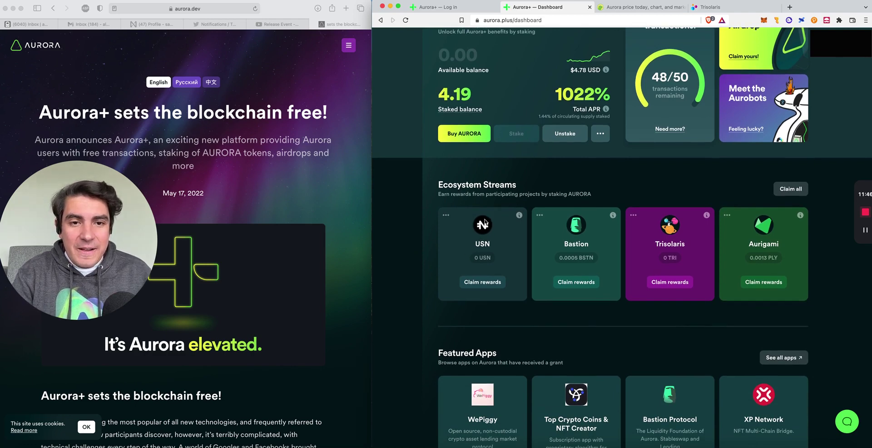
pyautogui.scroll(1, 490, 219)
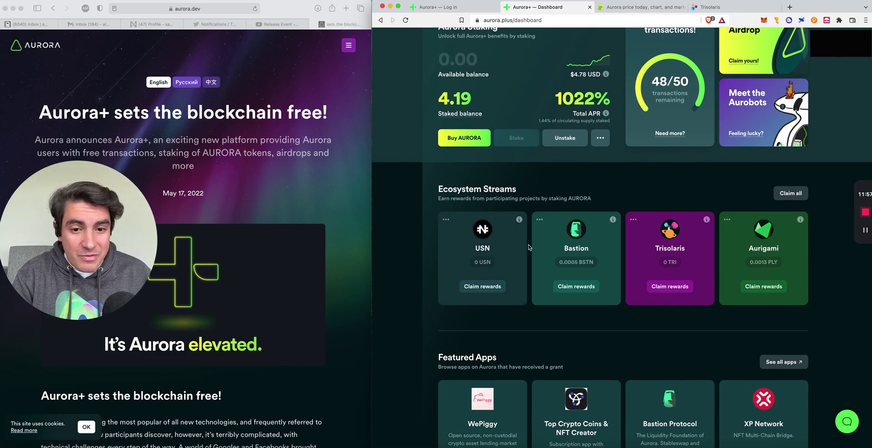
pyautogui.moveTo(607, 114)
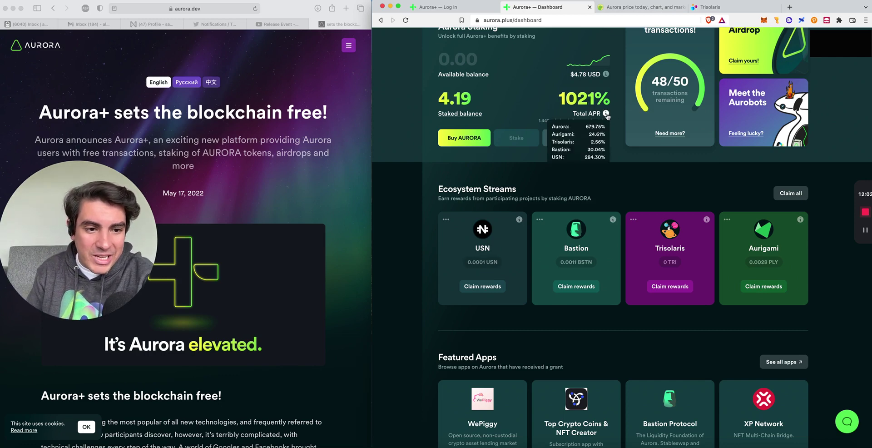
pyautogui.scroll(2, 831, 252)
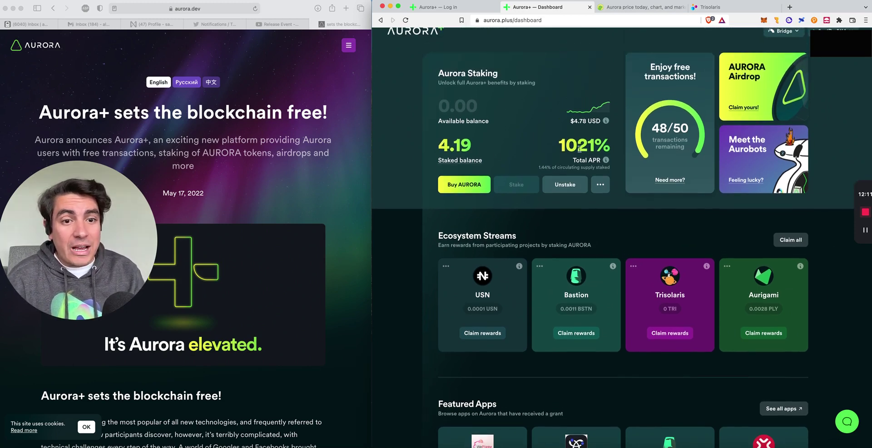
pyautogui.scroll(-1, 555, 245)
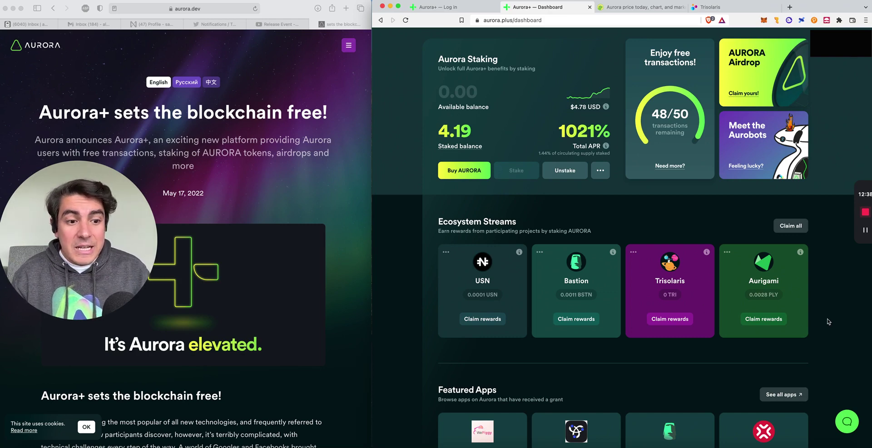
pyautogui.scroll(2, 829, 317)
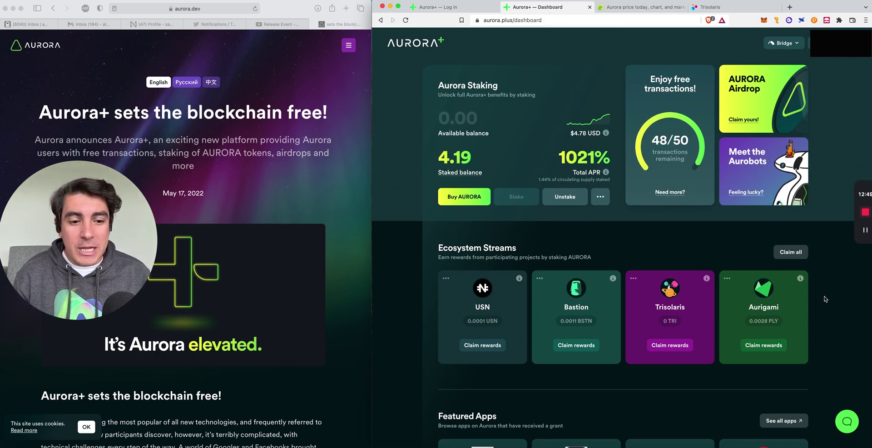
# - Browse the dashboard's Featured Apps from WePiggy to Curve, and return to the Ecosystem Streams
pyautogui.scroll(-6, 824, 296)
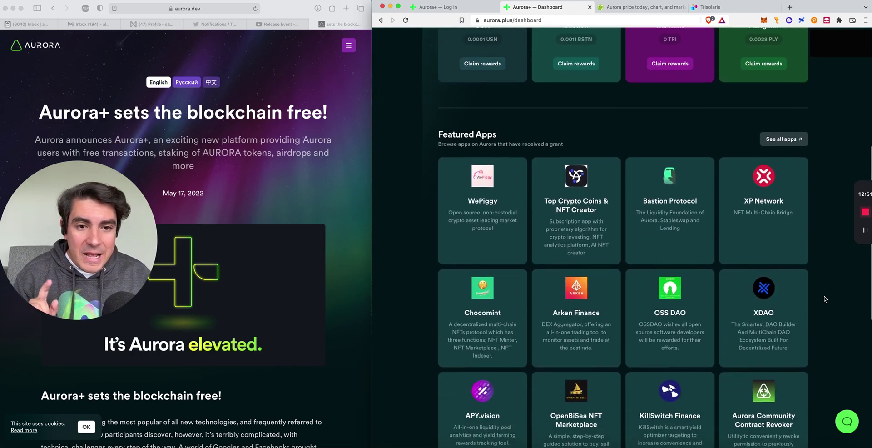
pyautogui.scroll(-1, 825, 296)
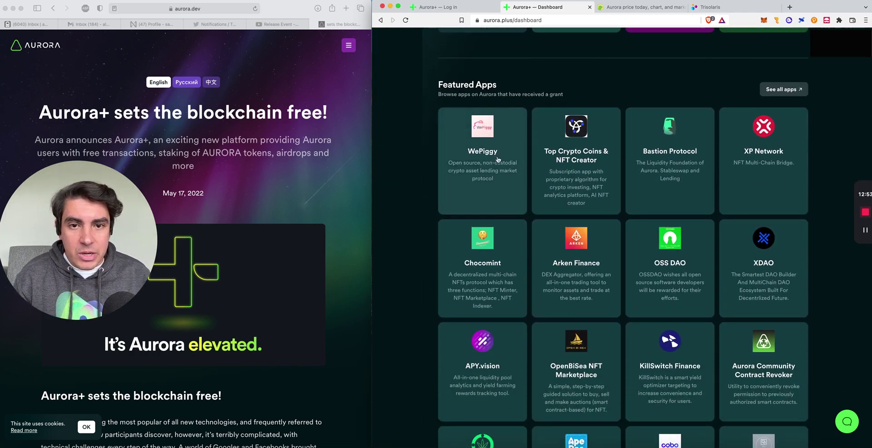
pyautogui.scroll(-1, 838, 211)
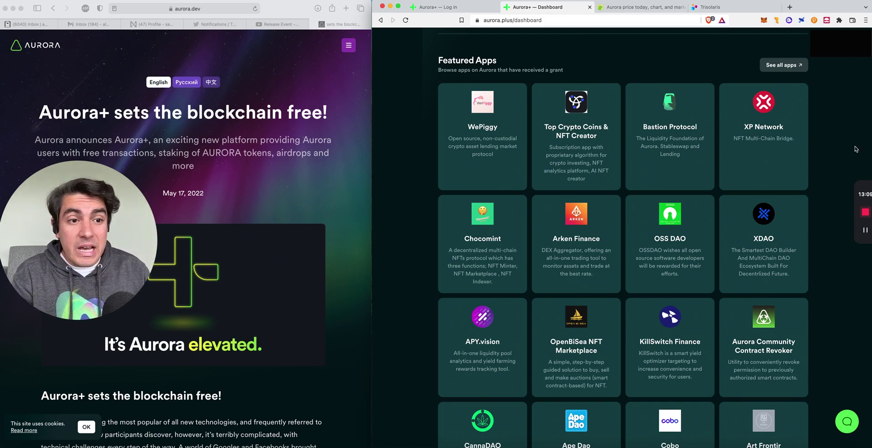
pyautogui.scroll(-4, 823, 134)
pyautogui.scroll(-3, 617, 298)
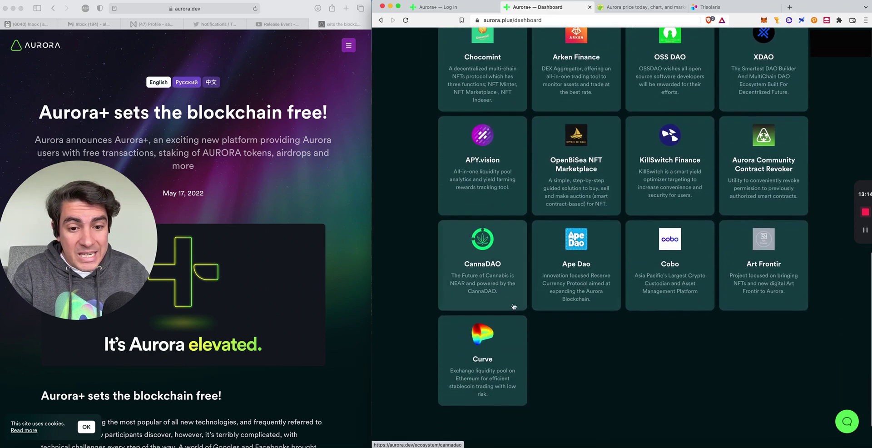
pyautogui.scroll(7, 860, 338)
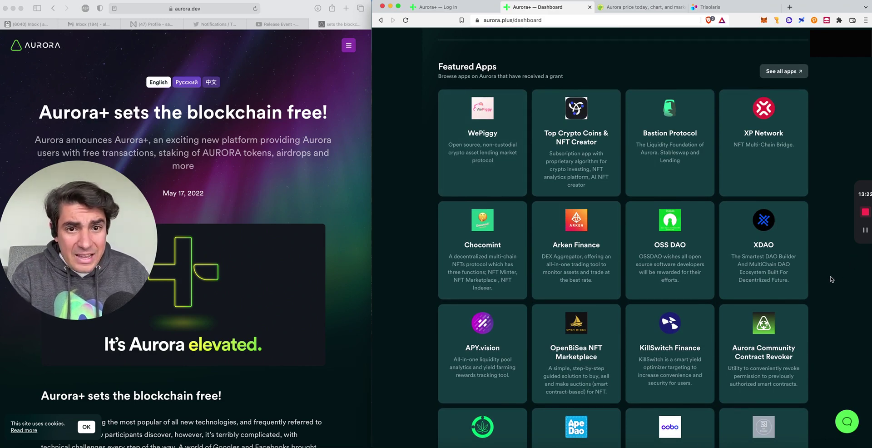
pyautogui.scroll(1, 832, 278)
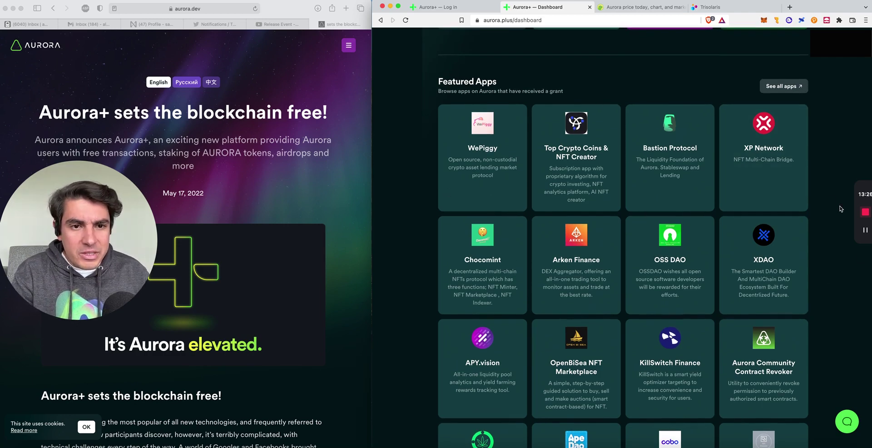
pyautogui.scroll(-1, 840, 208)
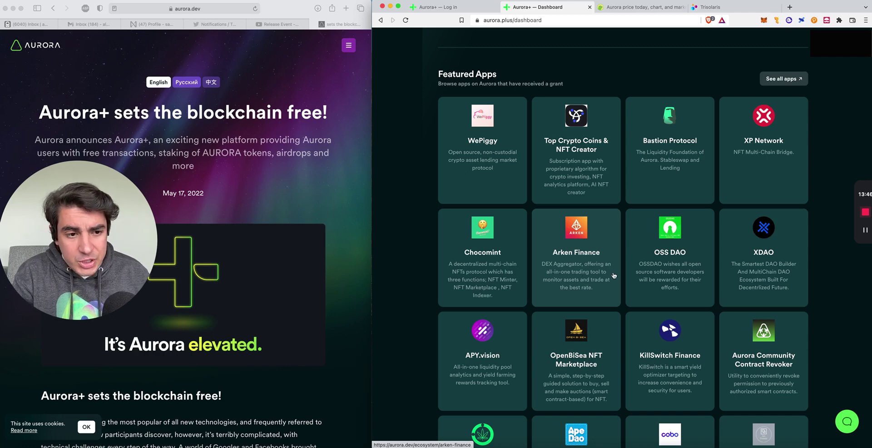
pyautogui.scroll(-2, 814, 292)
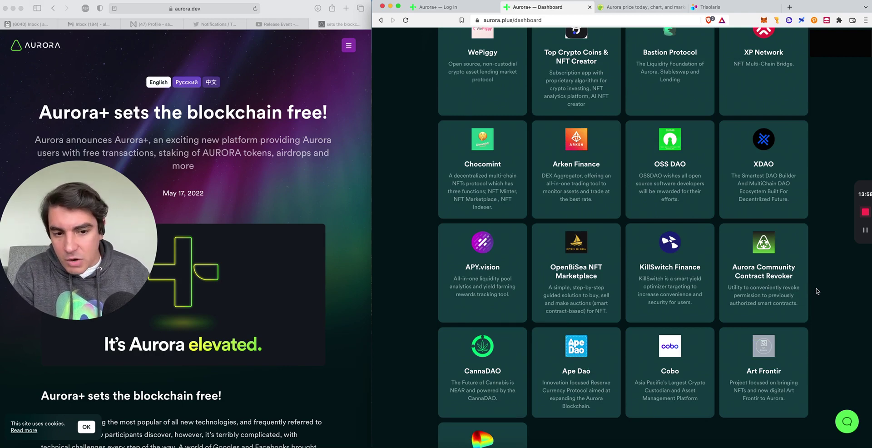
pyautogui.scroll(-3, 817, 291)
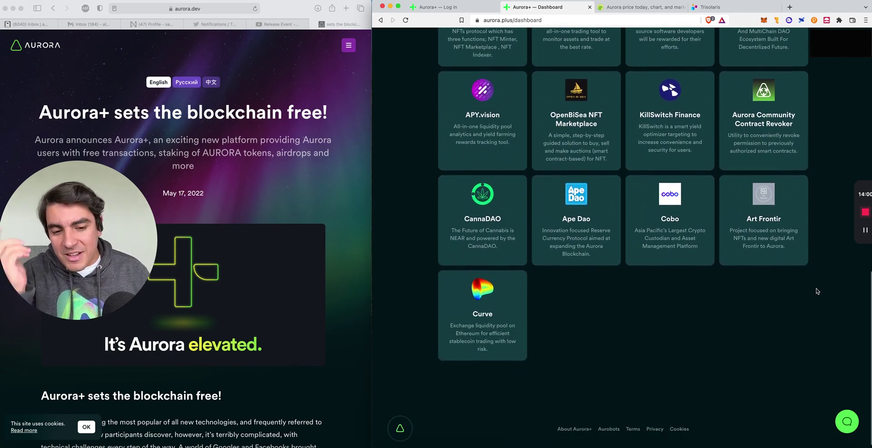
pyautogui.scroll(10, 816, 291)
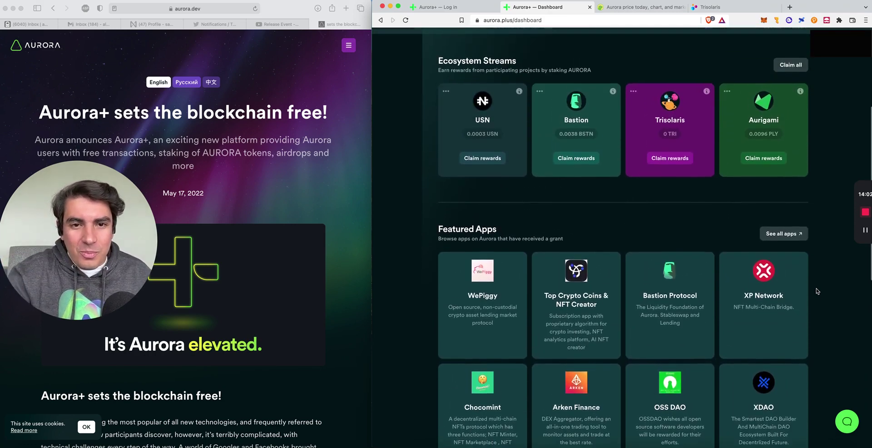
pyautogui.scroll(2, 817, 291)
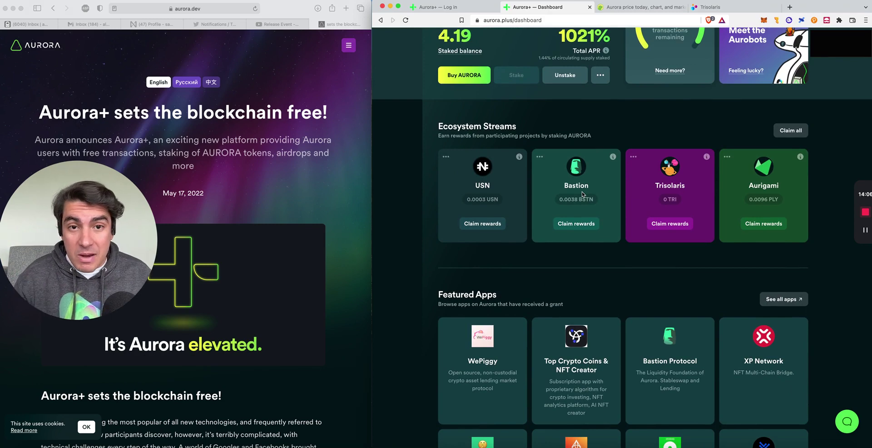
# - Look through the Featured Apps again down to the end of the dashboard, and return to the section's heading
pyautogui.scroll(-5, 631, 279)
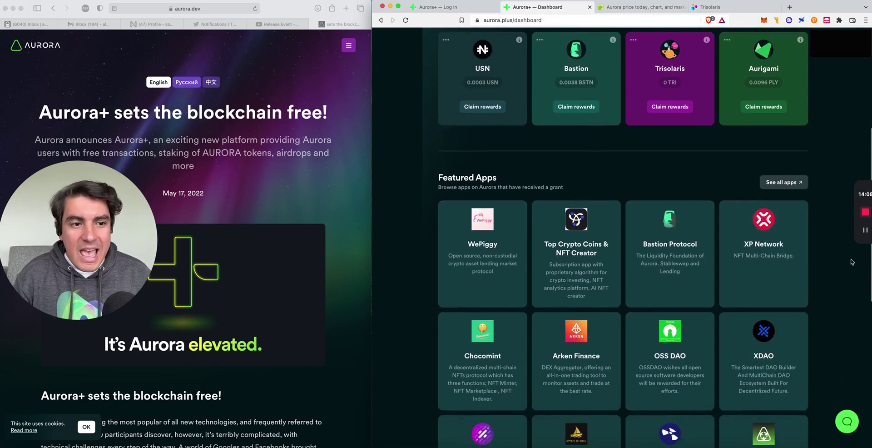
pyautogui.scroll(-5, 848, 264)
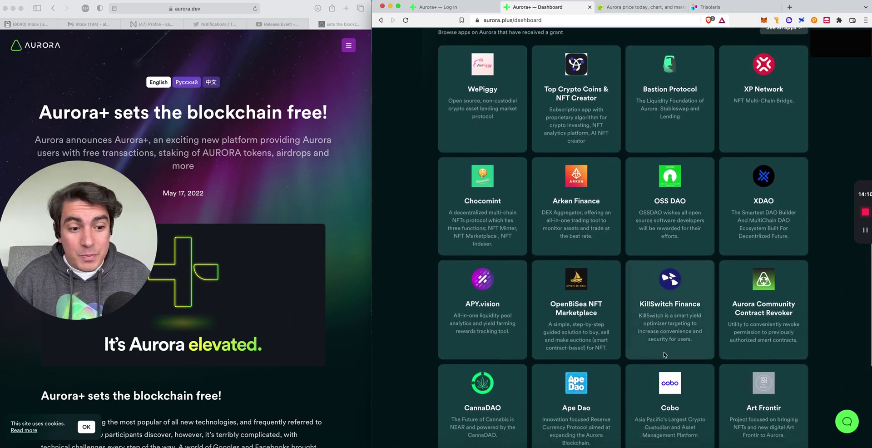
pyautogui.scroll(-2, 607, 360)
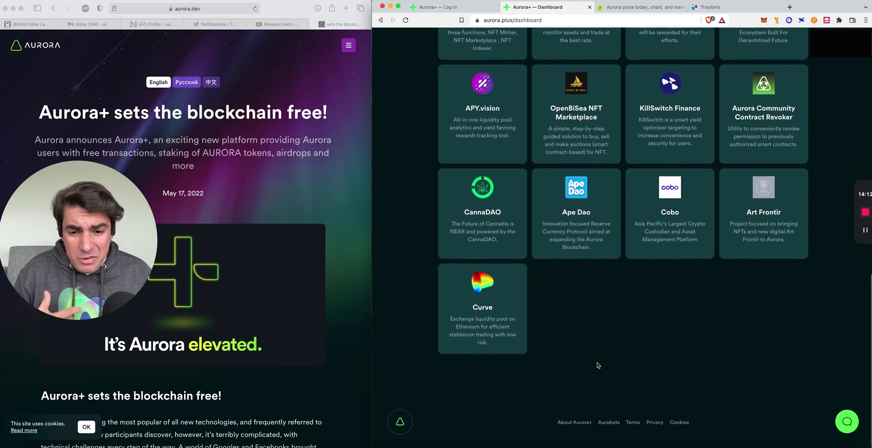
pyautogui.scroll(7, 834, 383)
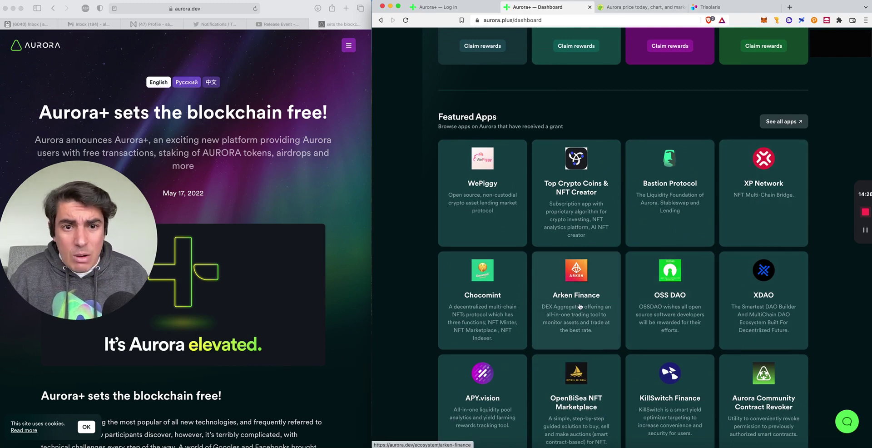
pyautogui.scroll(-5, 838, 287)
pyautogui.scroll(8, 836, 285)
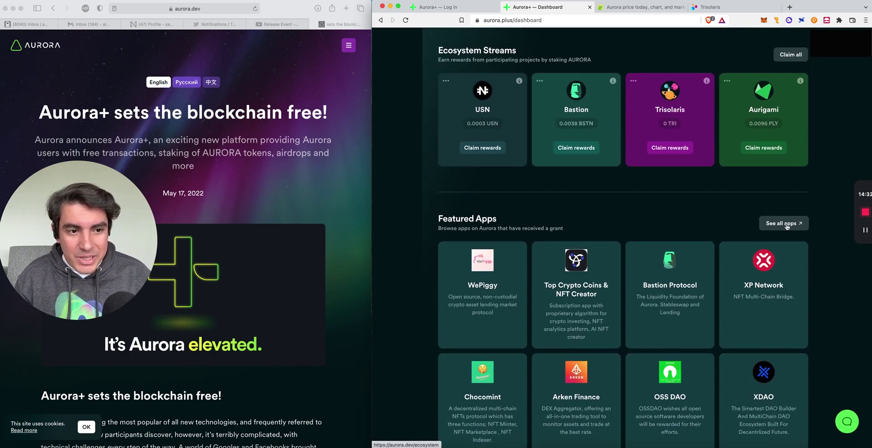
# - Open the full Aurora ecosystem directory from Featured Apps and browse its category filters and listed projects
pyautogui.click(787, 225)
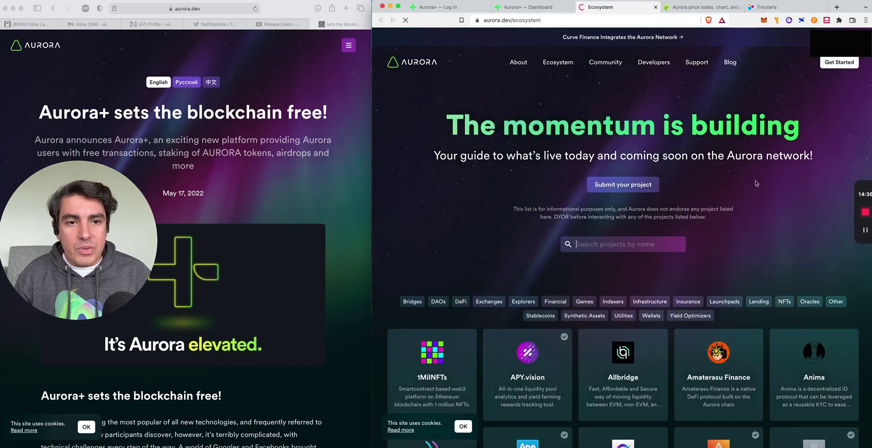
pyautogui.scroll(-2, 756, 183)
pyautogui.scroll(-5, 756, 183)
pyautogui.scroll(-9, 768, 196)
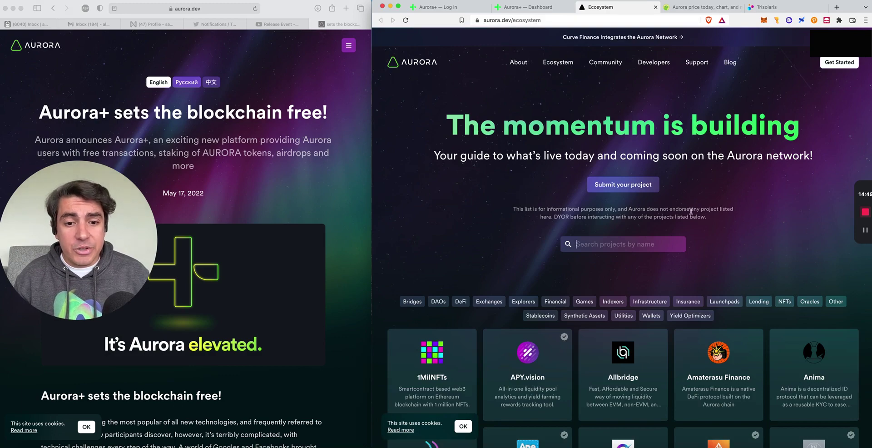
pyautogui.scroll(-5, 603, 262)
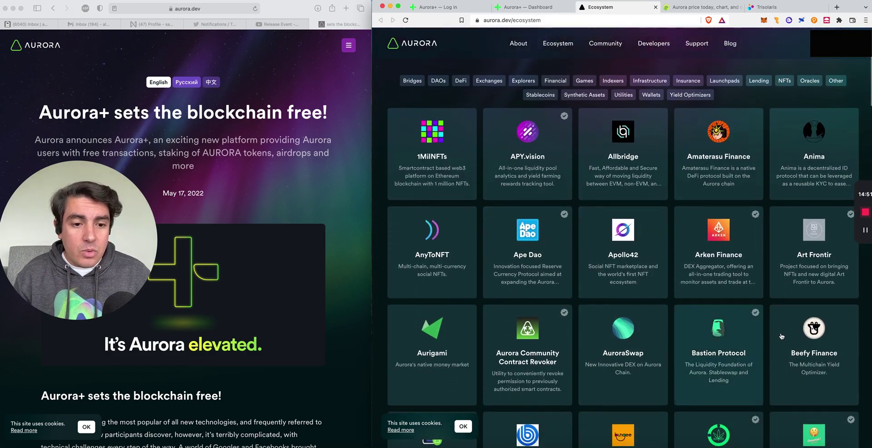
pyautogui.scroll(-12, 609, 268)
pyautogui.scroll(15, 666, 289)
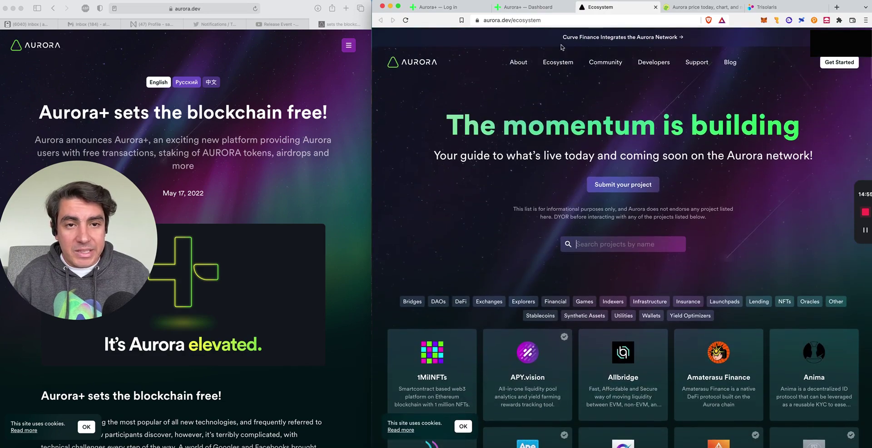
# - Return to the Aurora+ dashboard, show the Aurobots giveaway details, and open the Aurobots collection page
pyautogui.click(529, 7)
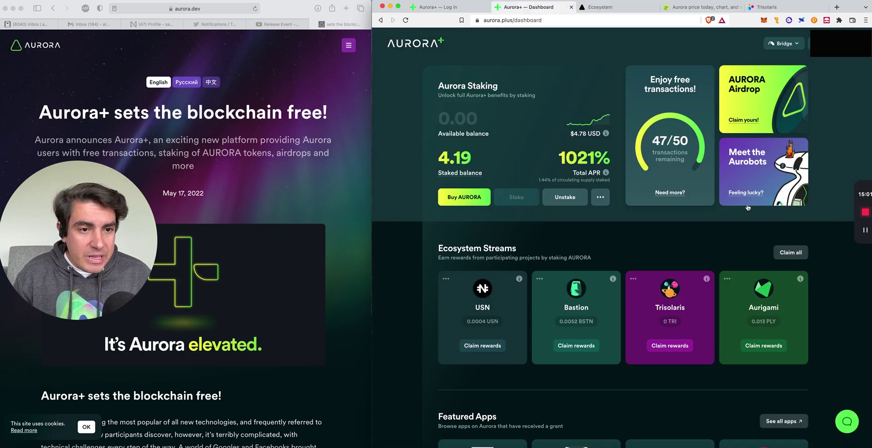
pyautogui.click(761, 172)
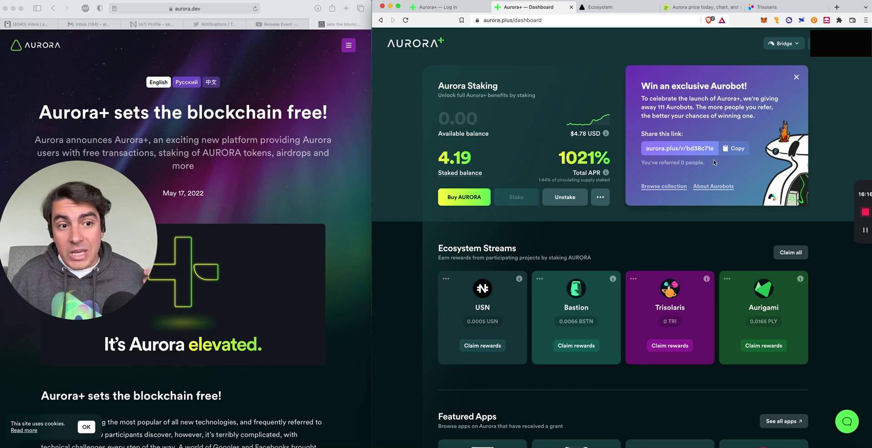
pyautogui.click(671, 186)
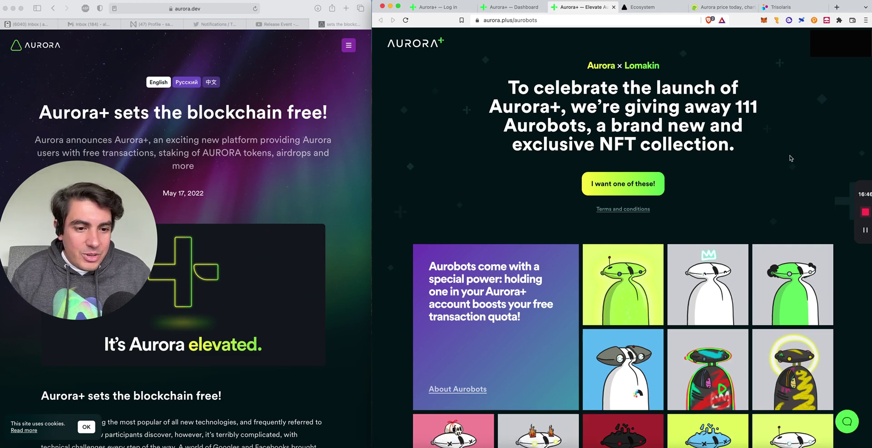
# - Browse the Aurobots NFT collection, going back to the giveaway introduction once before viewing more of the robots
pyautogui.scroll(-5, 789, 156)
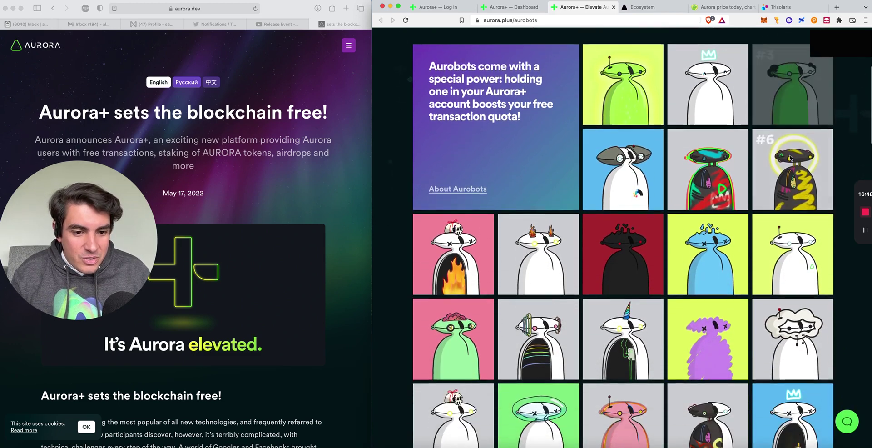
pyautogui.scroll(-2, 789, 155)
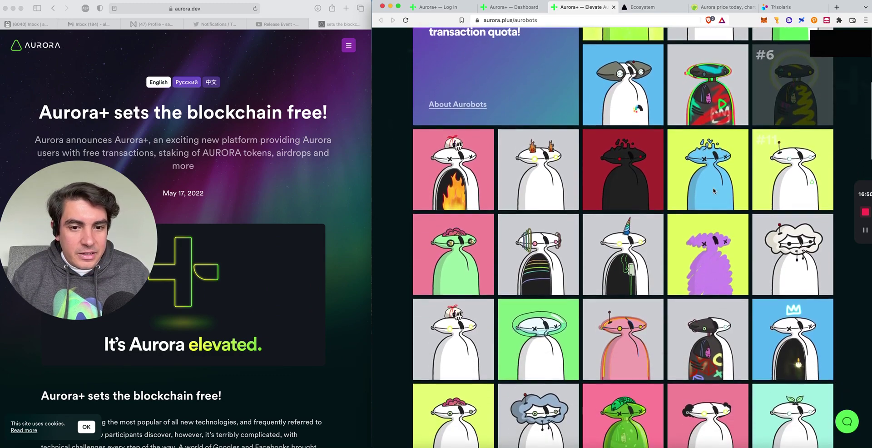
pyautogui.scroll(-2, 714, 191)
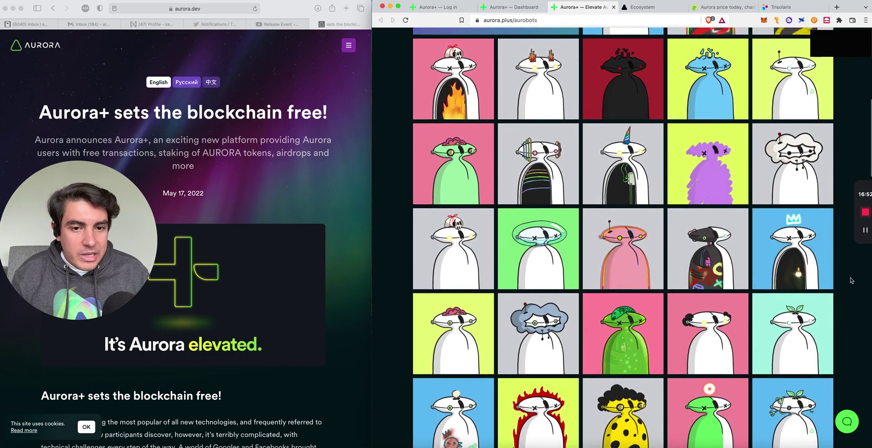
pyautogui.scroll(-1, 851, 280)
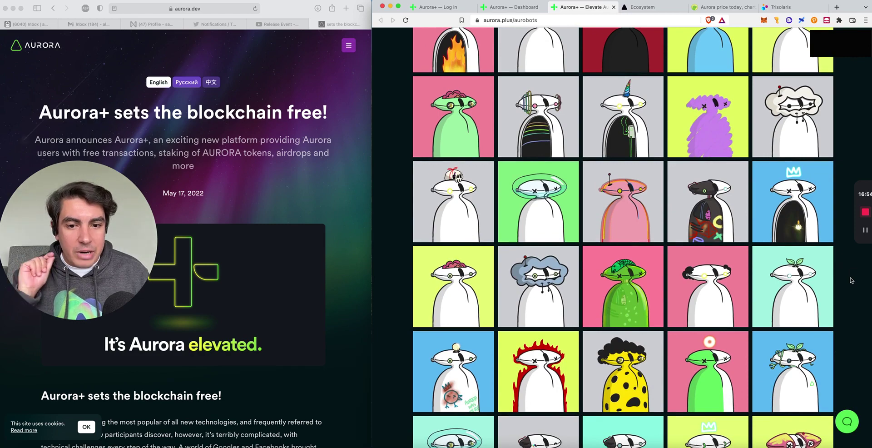
pyautogui.scroll(-2, 851, 279)
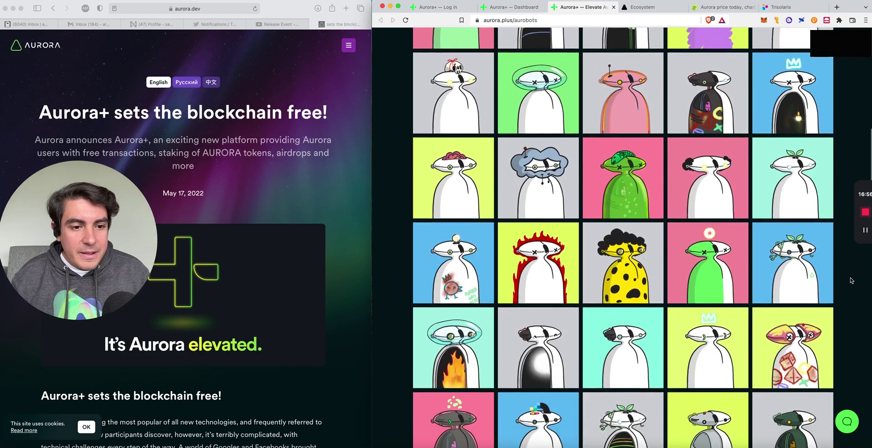
pyautogui.scroll(-6, 851, 280)
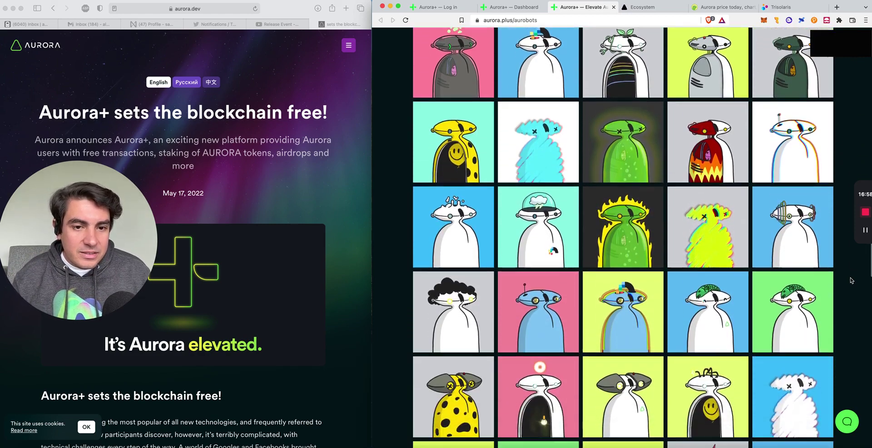
pyautogui.scroll(15, 851, 279)
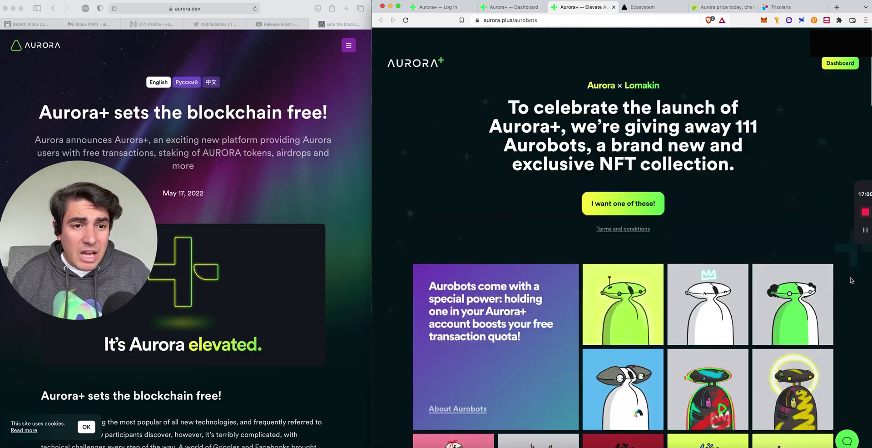
pyautogui.scroll(-10, 850, 280)
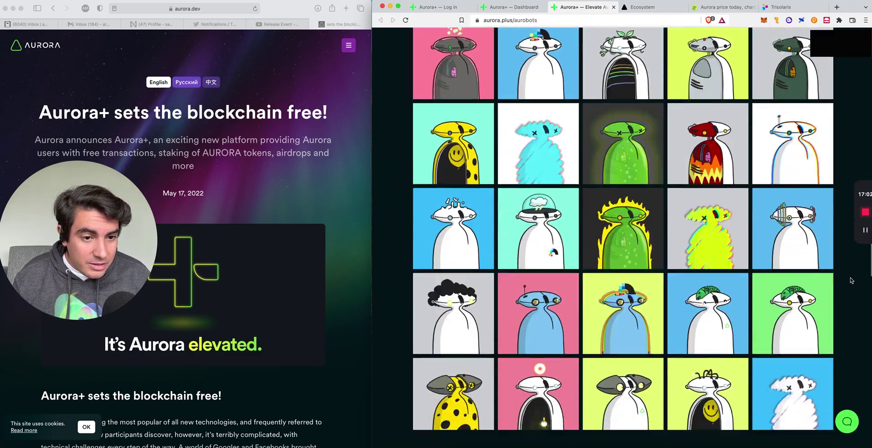
pyautogui.scroll(-8, 851, 280)
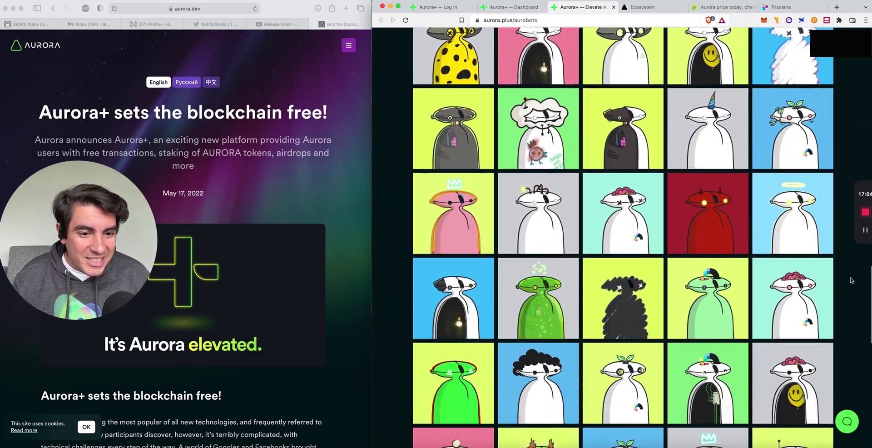
pyautogui.scroll(-2, 852, 280)
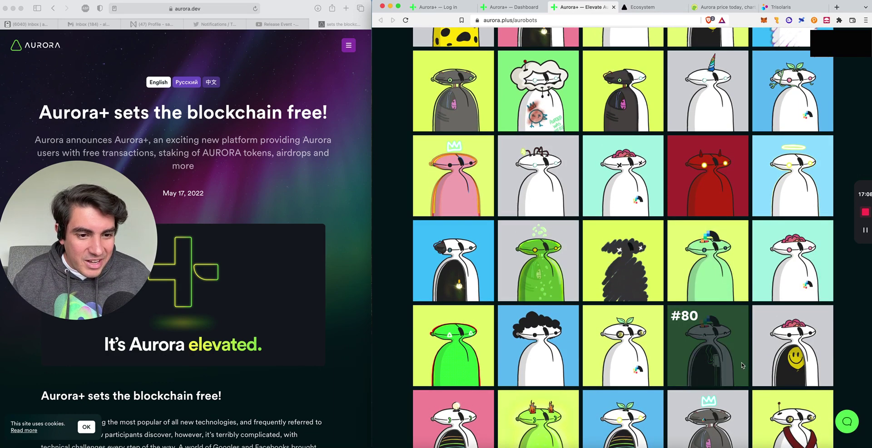
# - Return to the Aurora+ dashboard, view the AURORA Airdrop claim form, and close it without entering a phone number
pyautogui.hotkey('ctrl', 'shift', 'Tab')
pyautogui.click(755, 97)
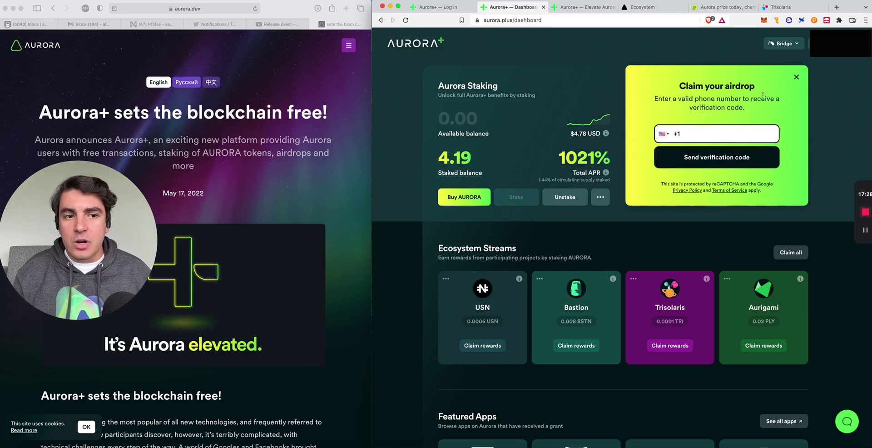
pyautogui.click(796, 78)
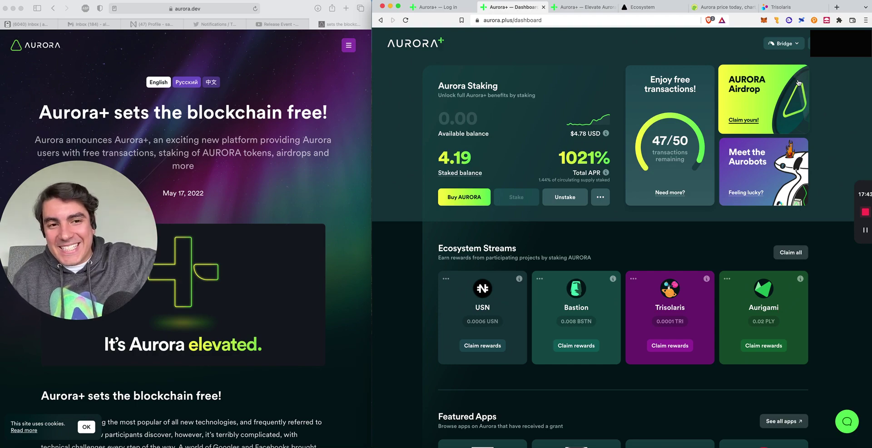
# - Look over the whole Aurora+ dashboard once more, and check the Bridge options
pyautogui.scroll(-15, 387, 210)
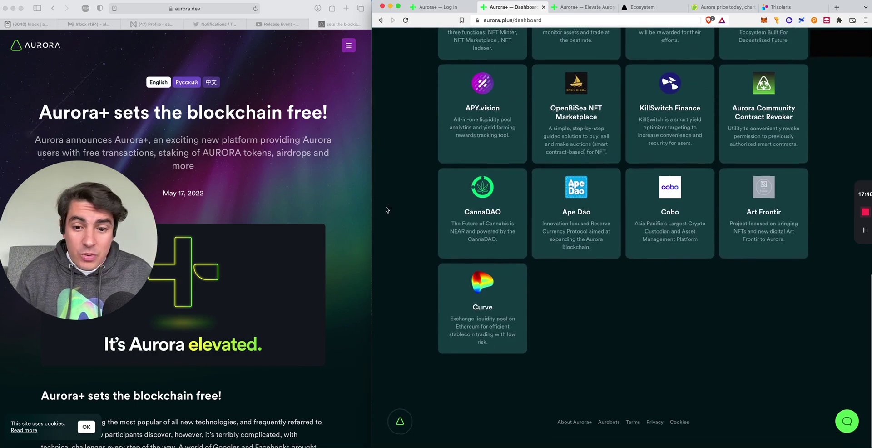
pyautogui.scroll(15, 415, 212)
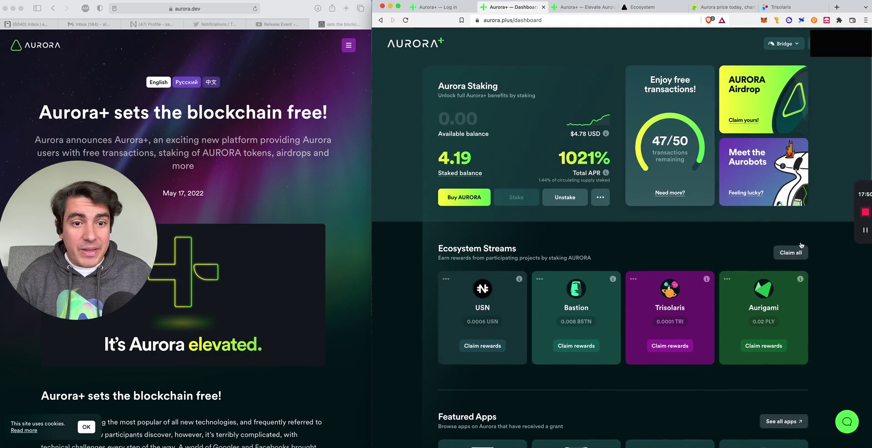
pyautogui.click(795, 44)
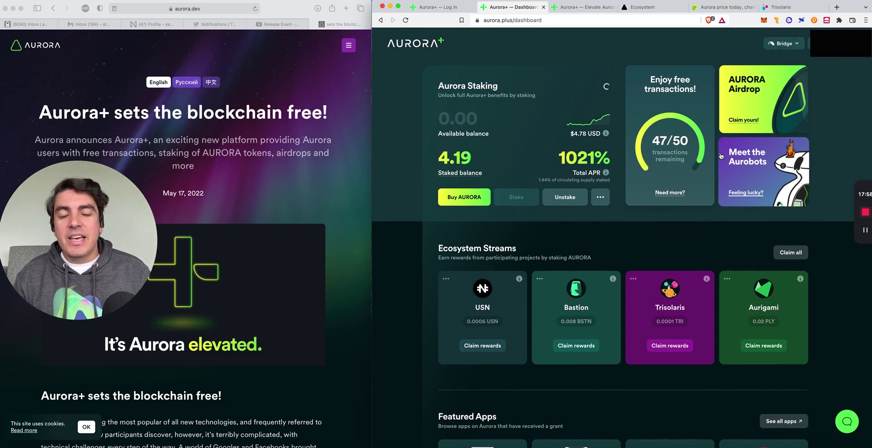